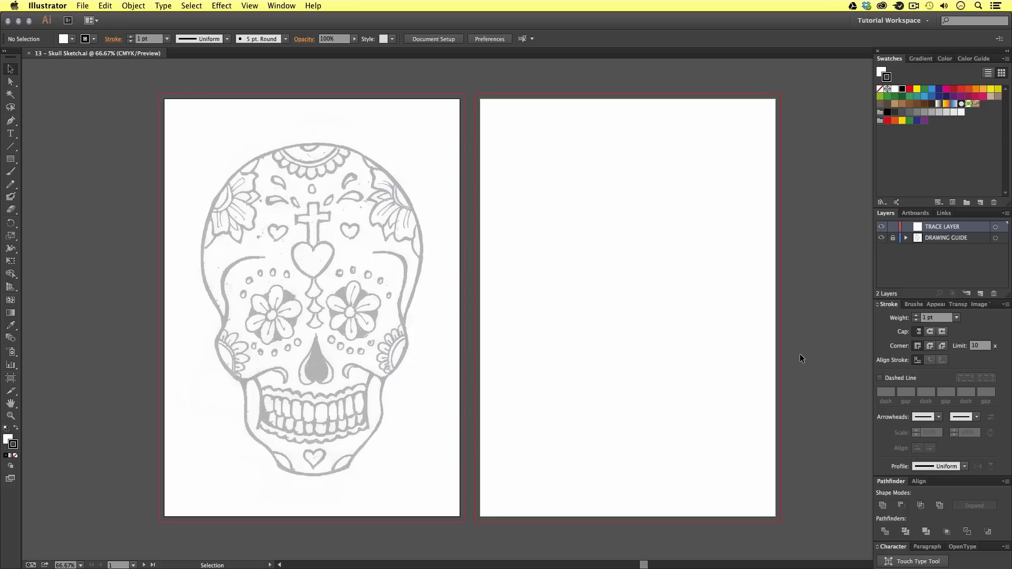
Step: Close the Skull Sketch document and start a new document from the File menu
key(super+w)
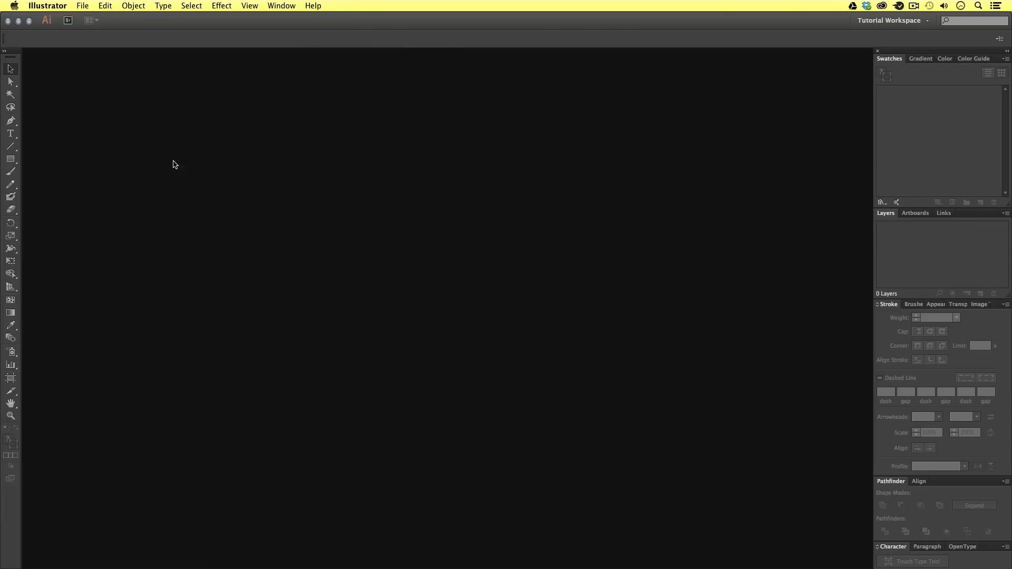
click(82, 5)
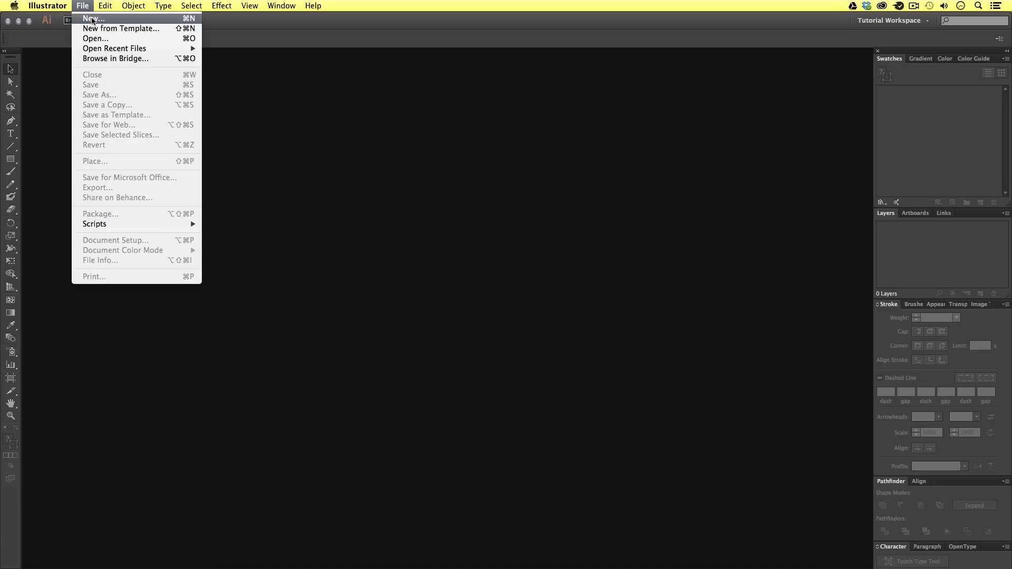
click(93, 18)
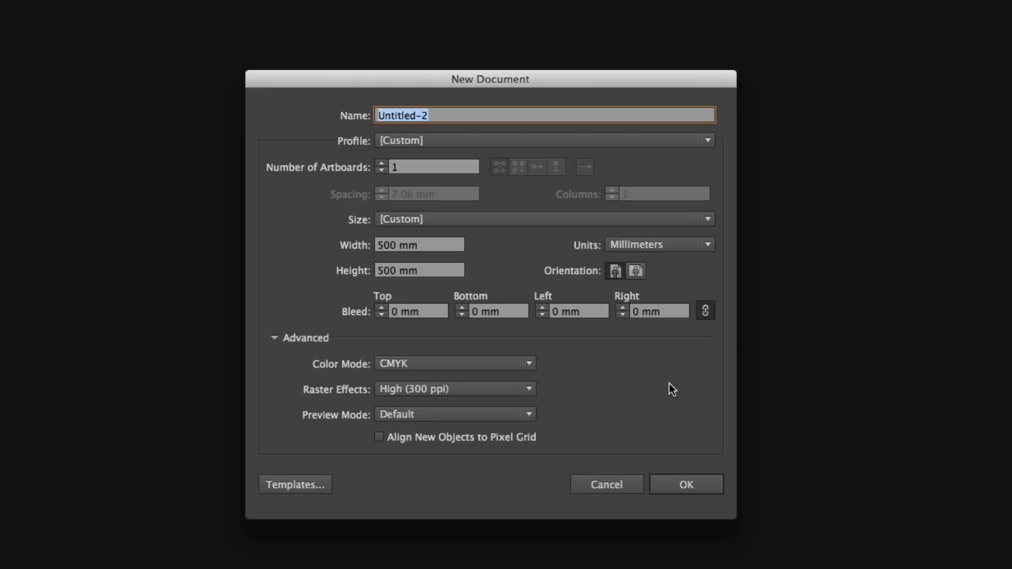
Step: Name the document Skull Artwork and try the Web profile and its artboard sizes
click(480, 115)
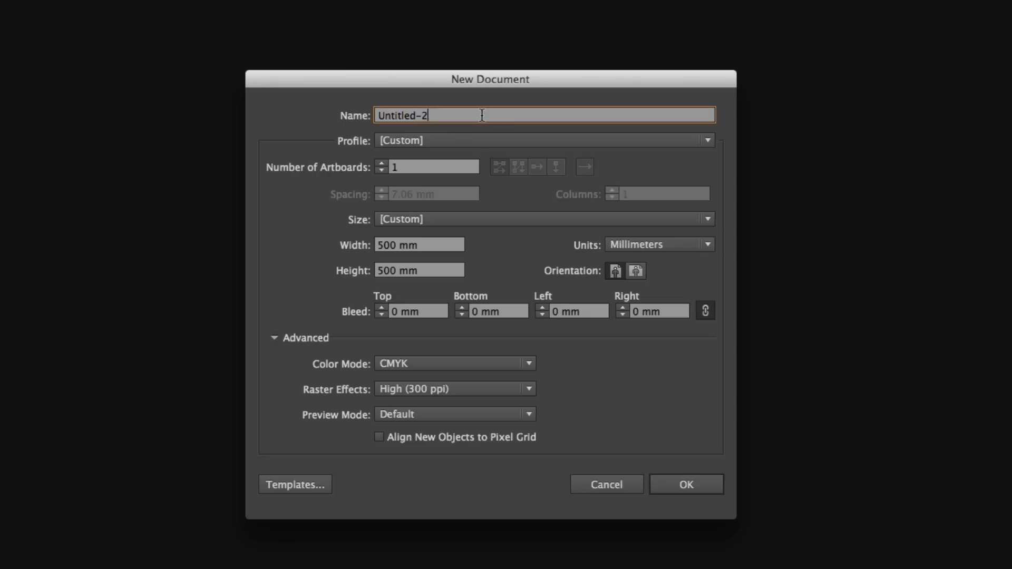
drag(480, 116, 326, 113)
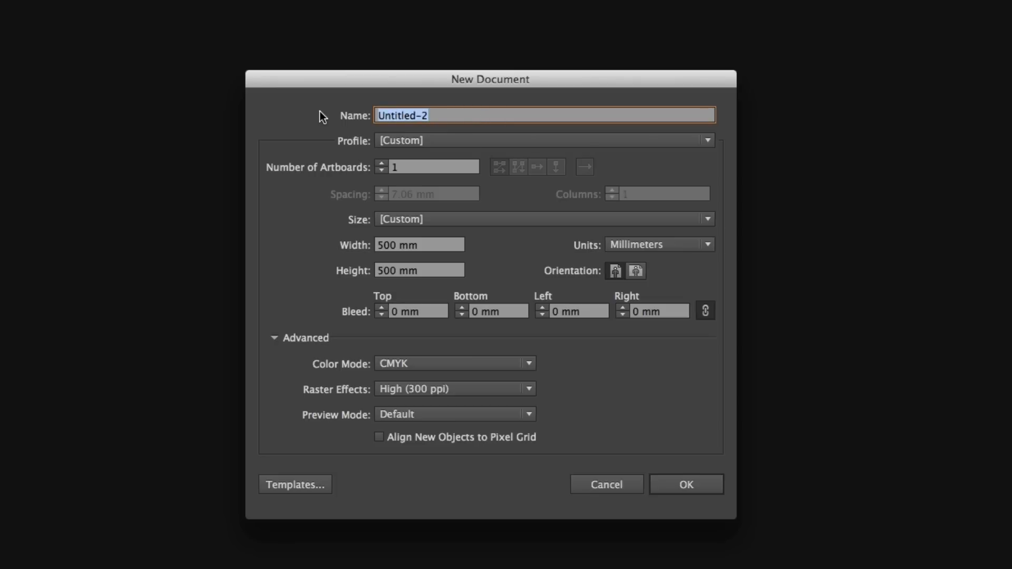
text(Skull Art)
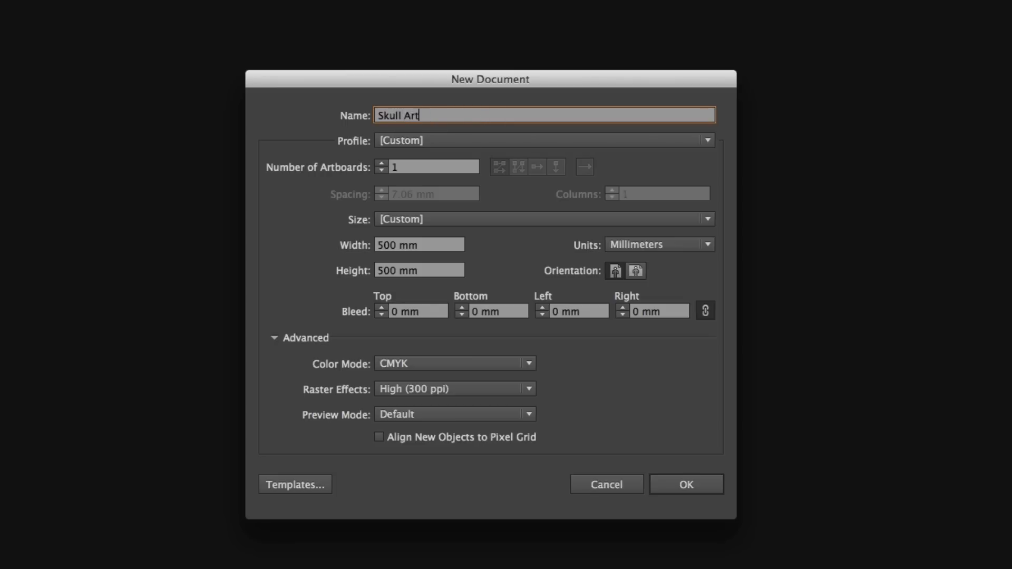
text(work)
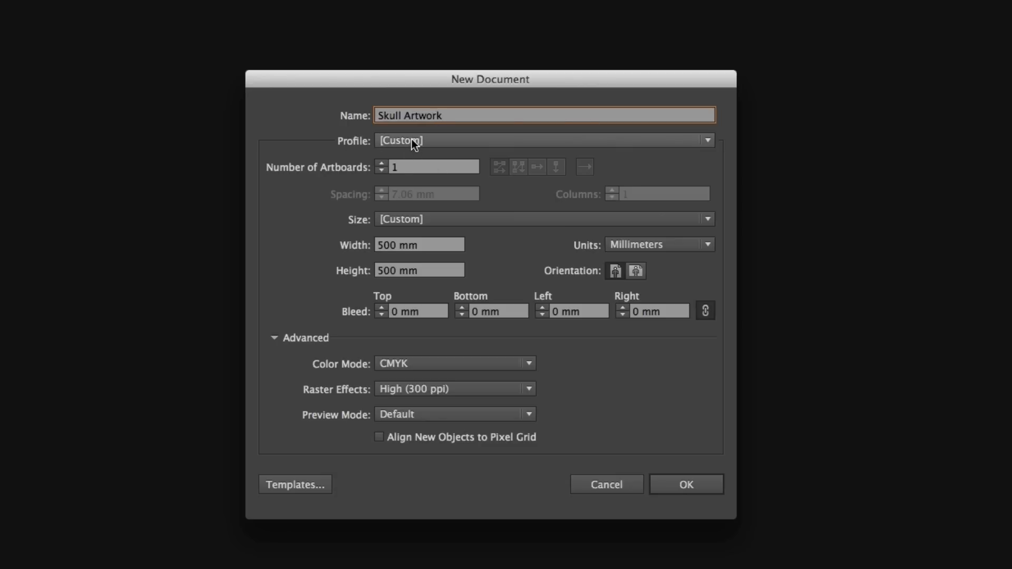
click(564, 139)
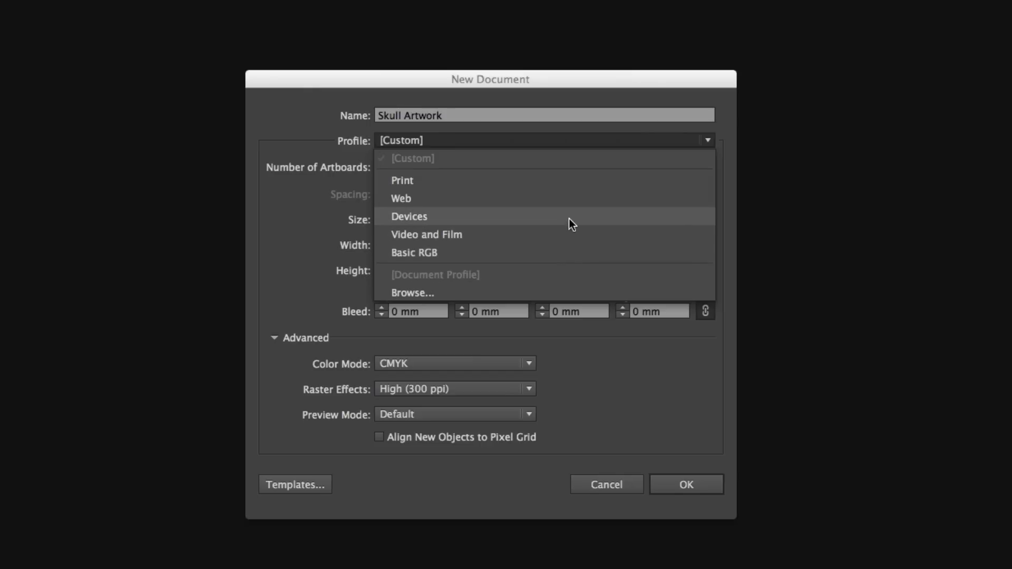
click(563, 203)
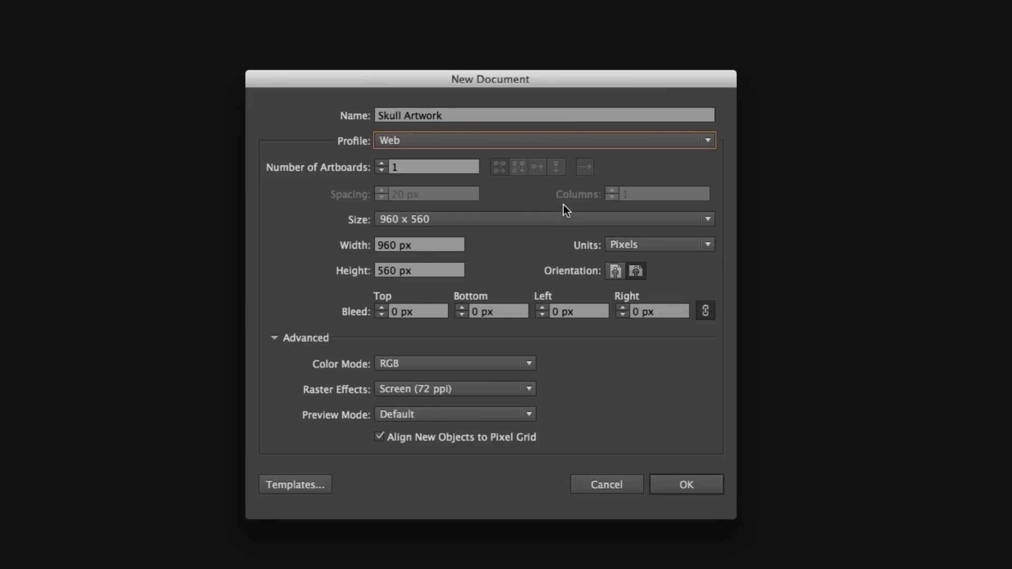
click(475, 221)
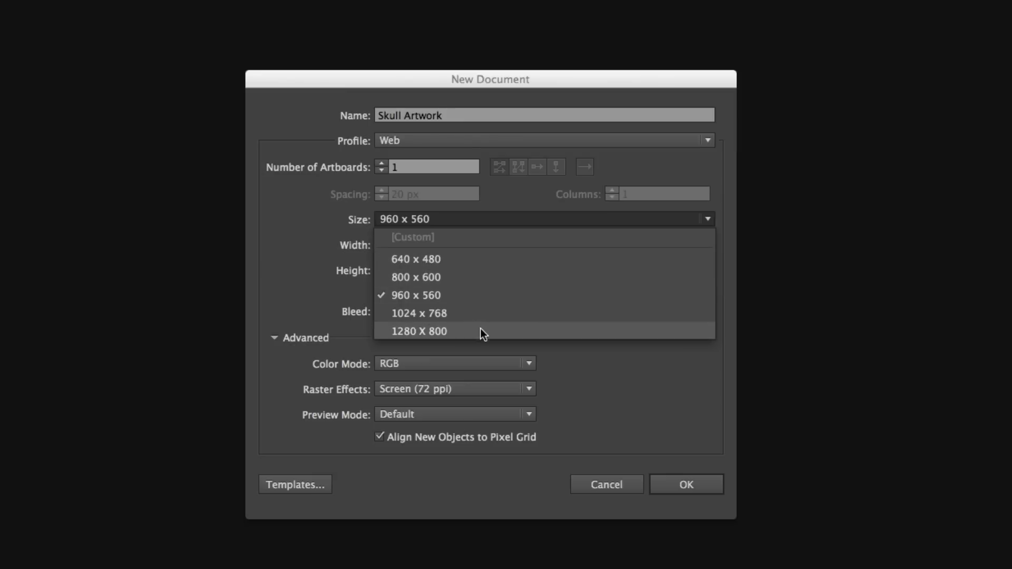
click(314, 224)
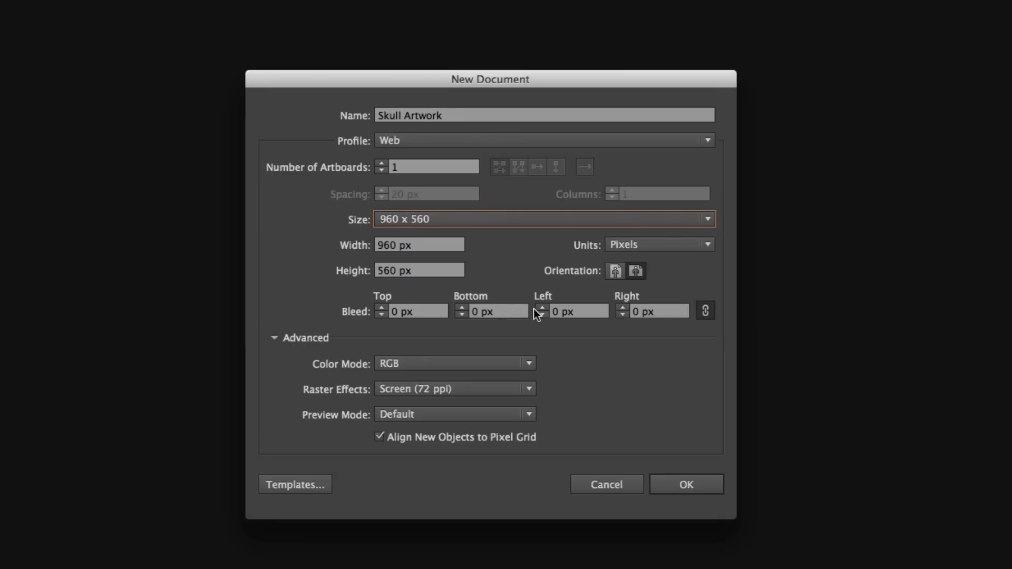
Step: Try the Video and Film profile, then reopen the profile list to choose Print
click(482, 139)
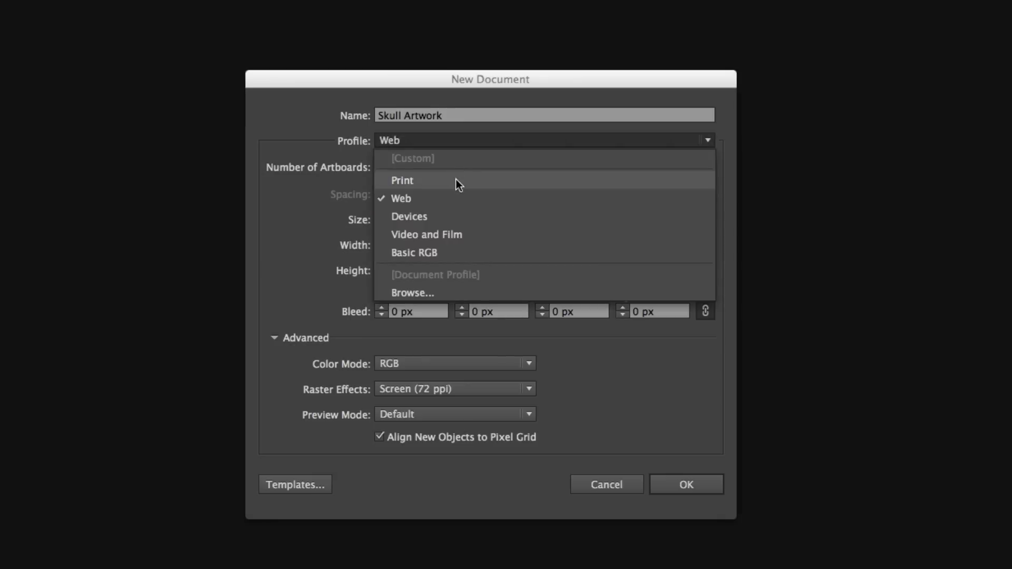
click(454, 235)
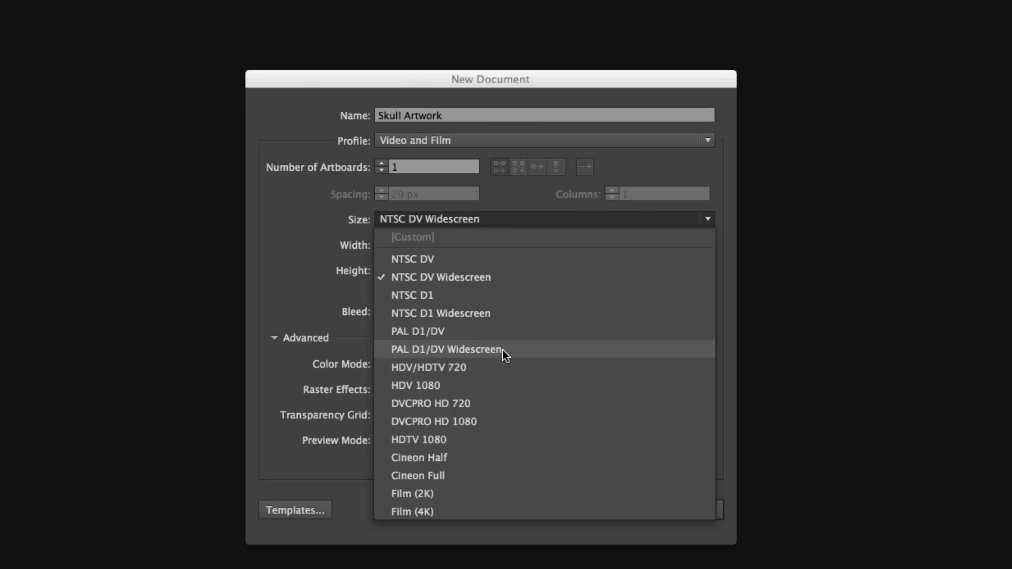
click(305, 249)
click(422, 140)
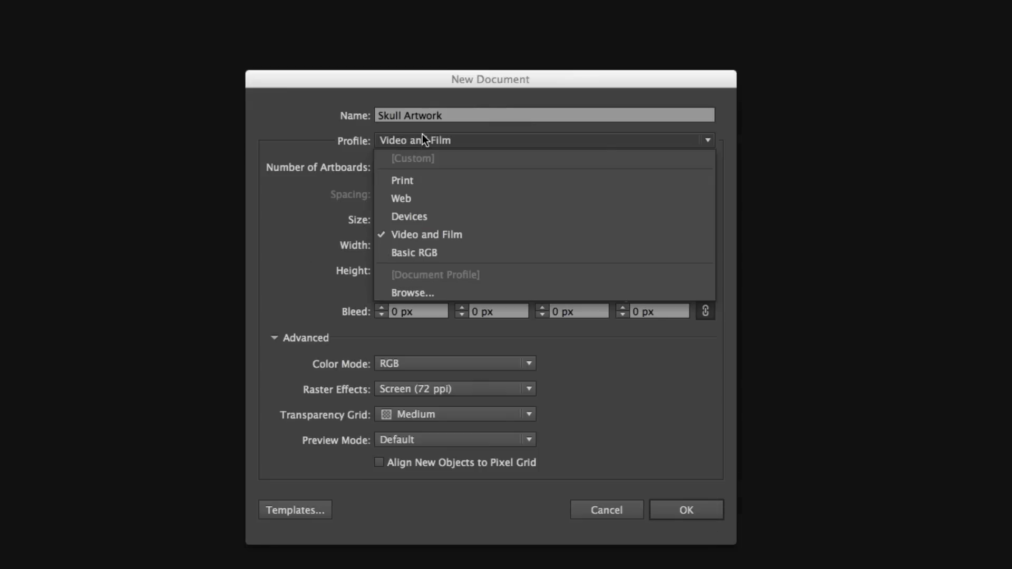
Step: Apply the Print profile, set 2 artboards and arrange them in a grid by row
click(421, 181)
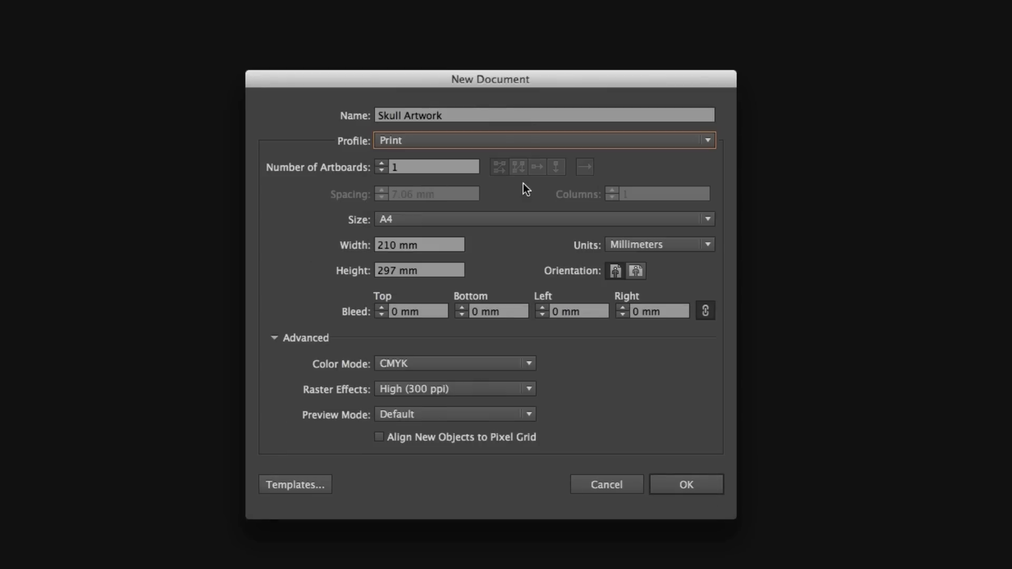
click(427, 167)
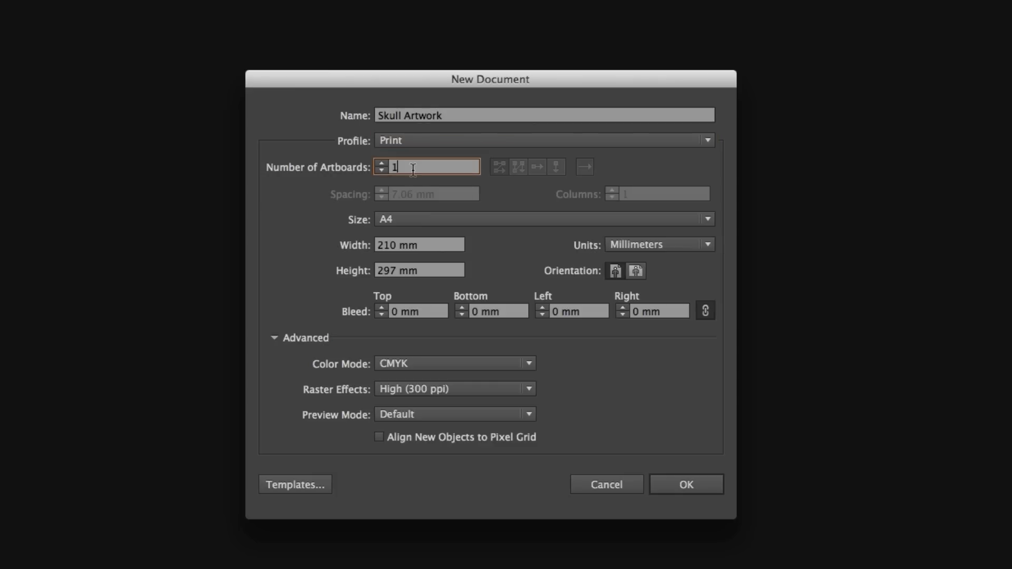
double_click(409, 167)
text(2)
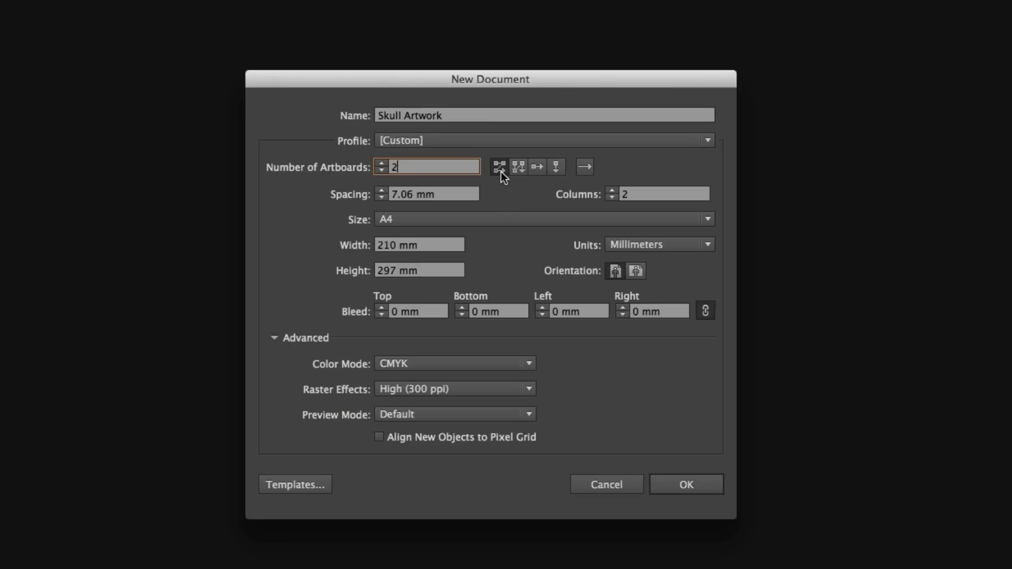
click(519, 169)
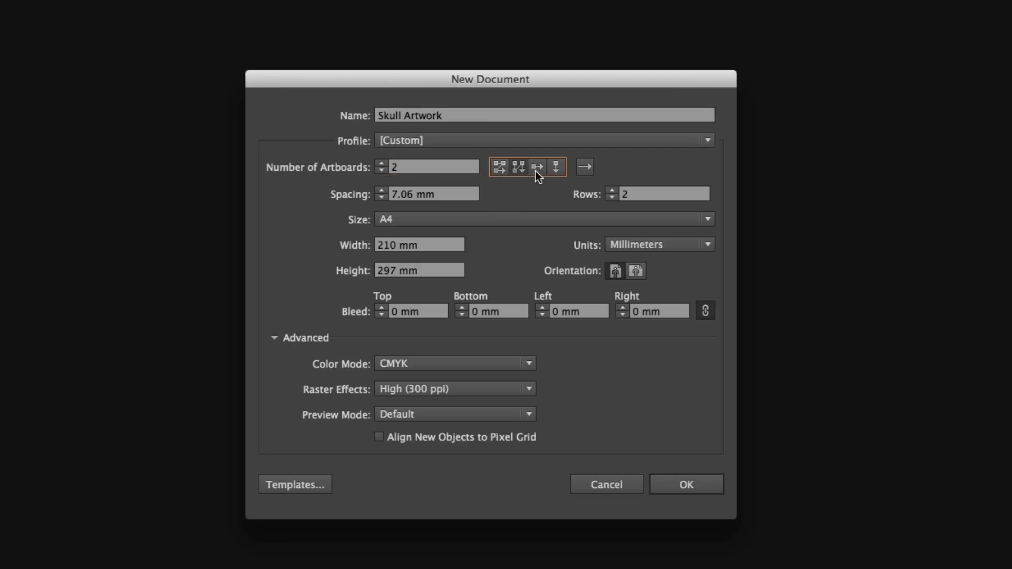
click(537, 168)
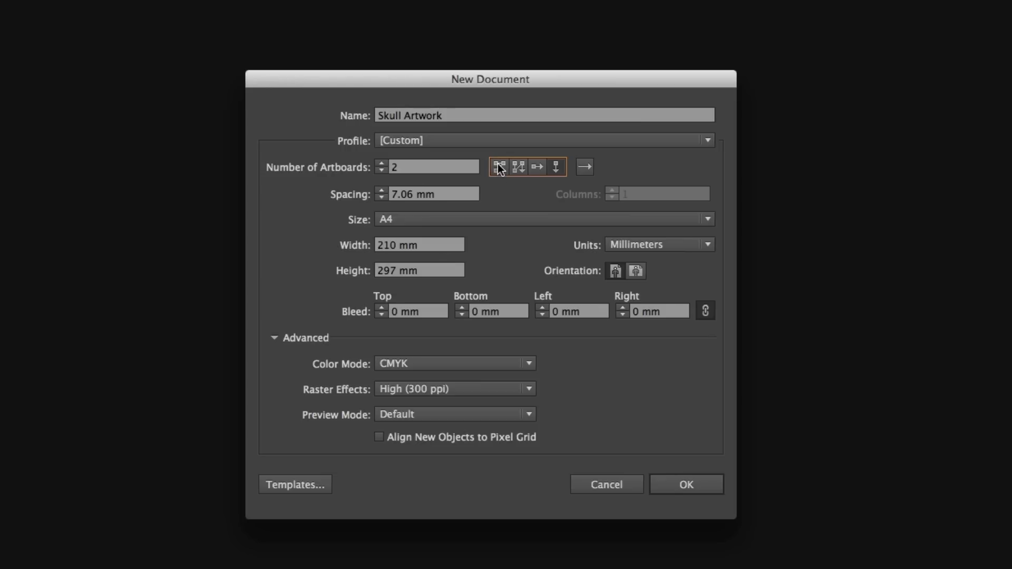
click(500, 169)
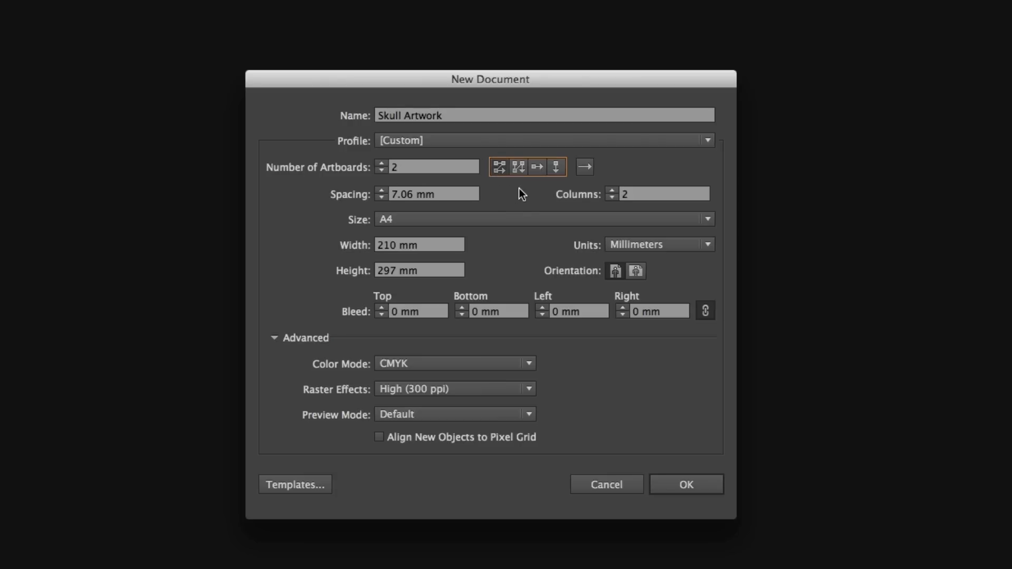
Step: Raise the spacing between the artboards to 10 mm
click(383, 191)
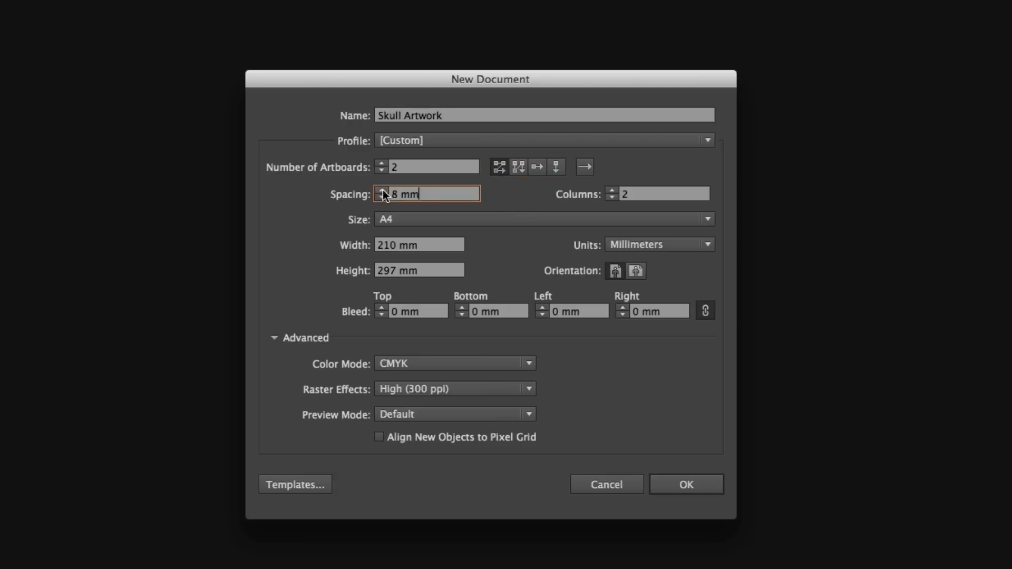
click(382, 190)
text(10)
Step: Make the artboards A3 size and set the document units to millimeters
click(495, 217)
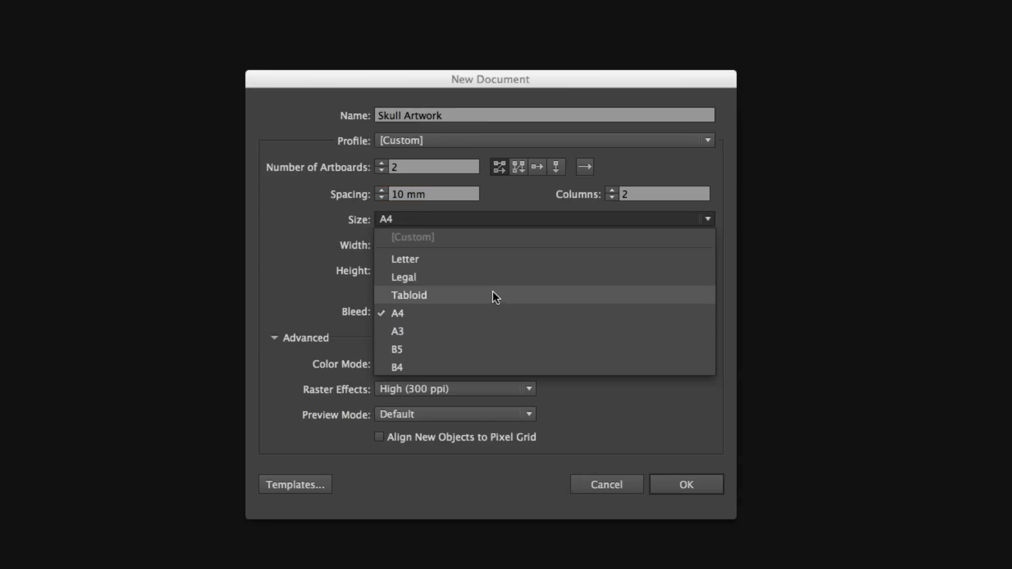
click(490, 331)
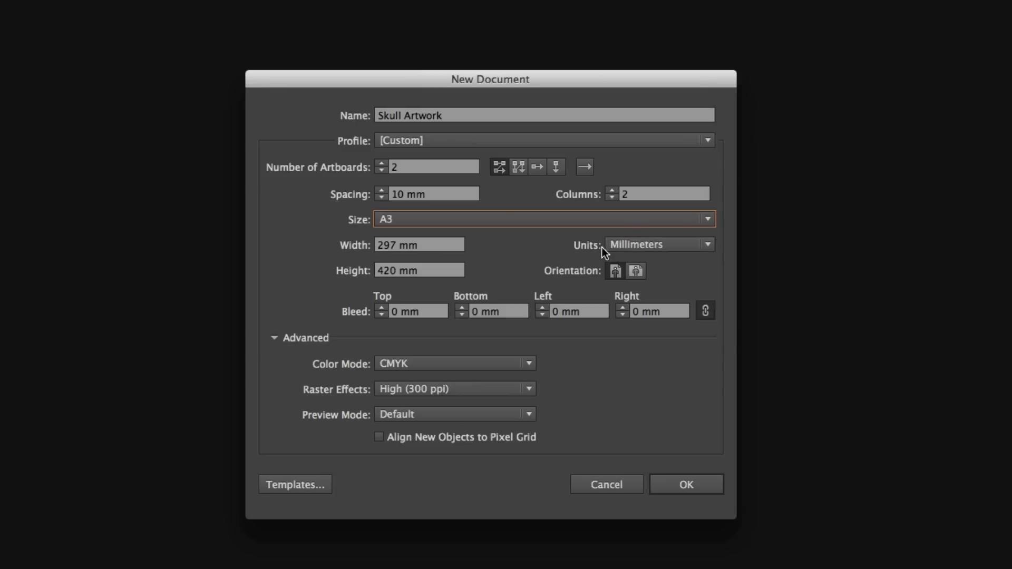
click(637, 247)
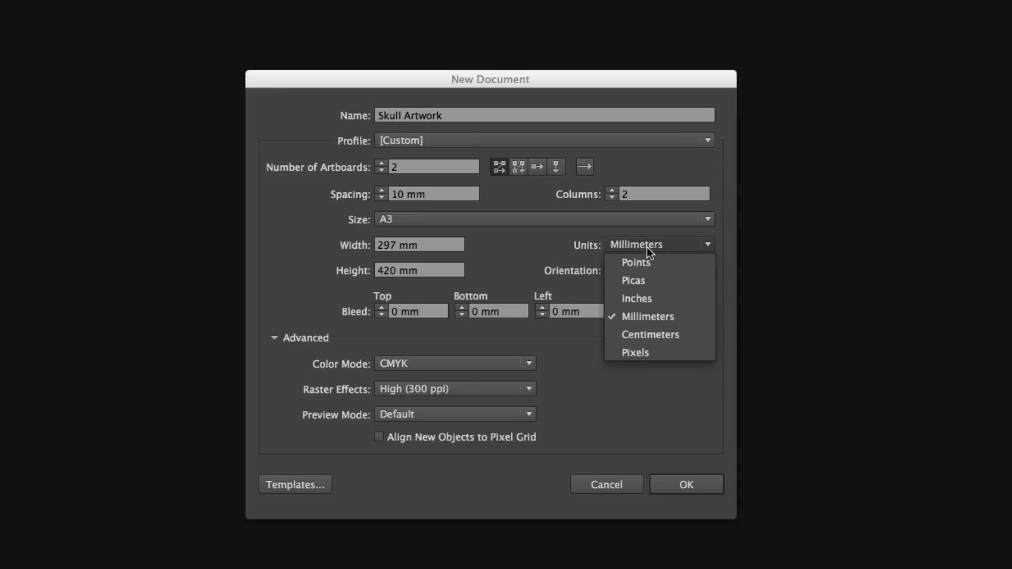
click(678, 318)
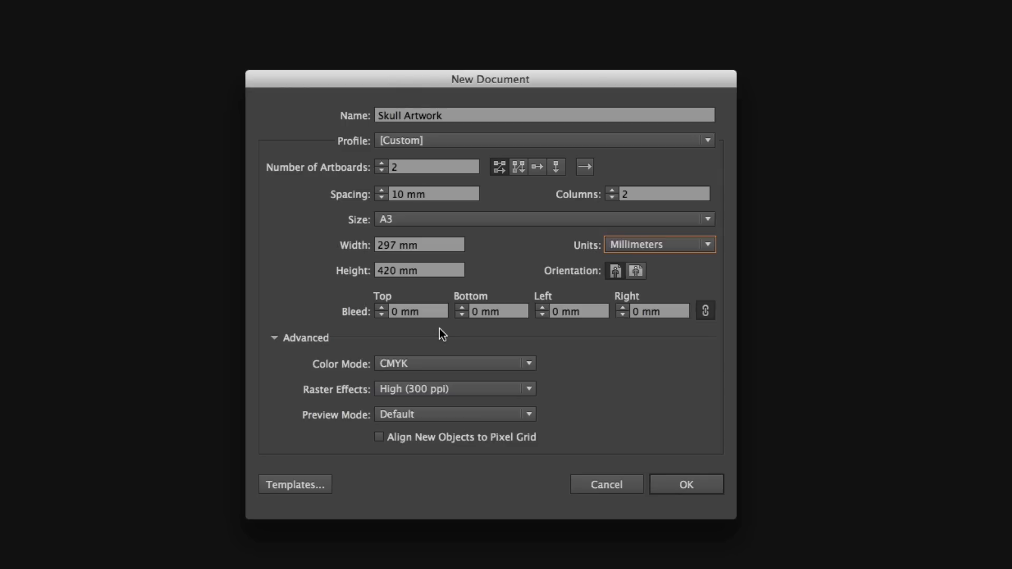
Step: Raise the linked bleed to 5 mm on all sides and check the Advanced settings
click(379, 305)
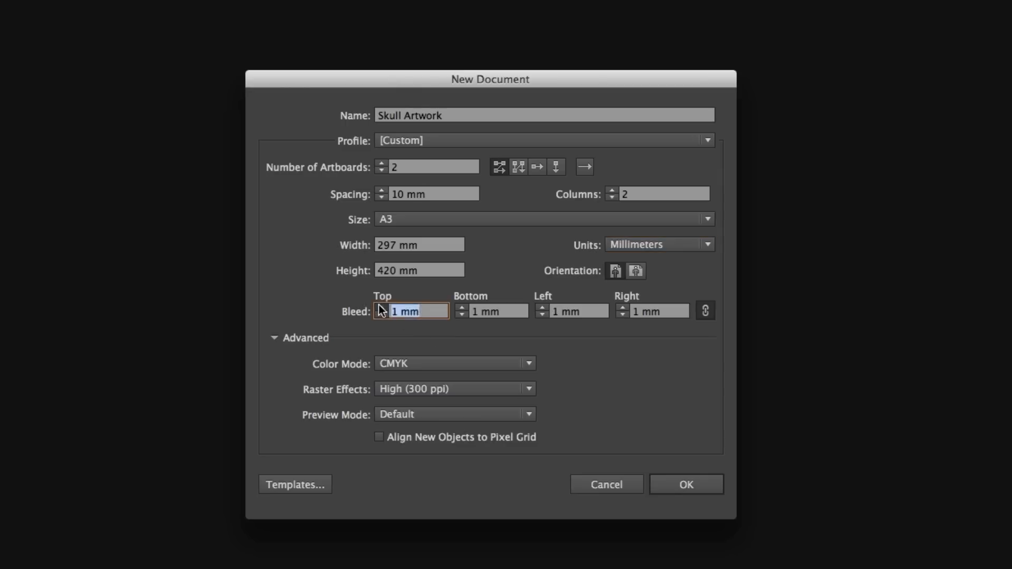
click(379, 305)
click(379, 305)
text(5)
click(276, 339)
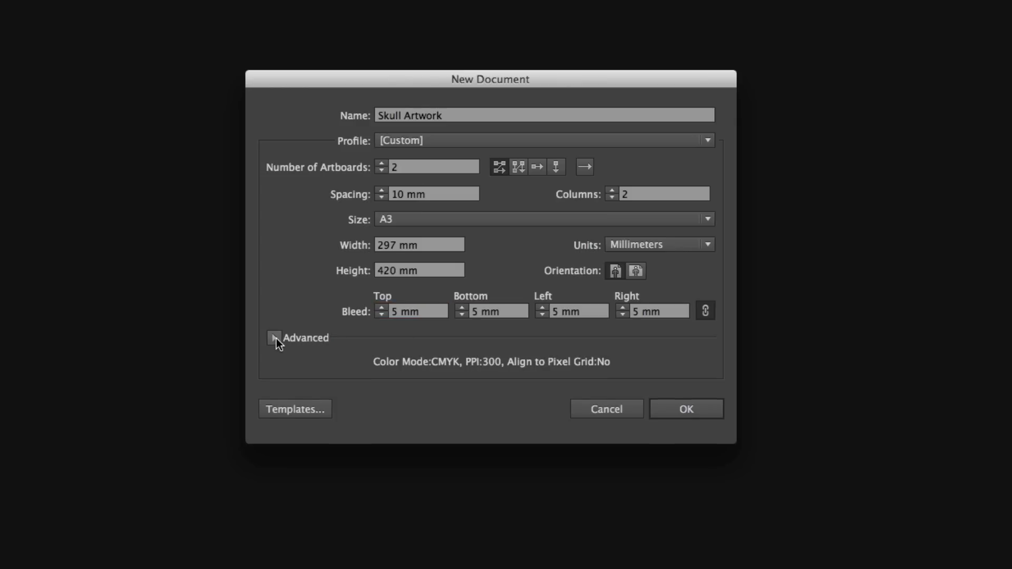
click(274, 339)
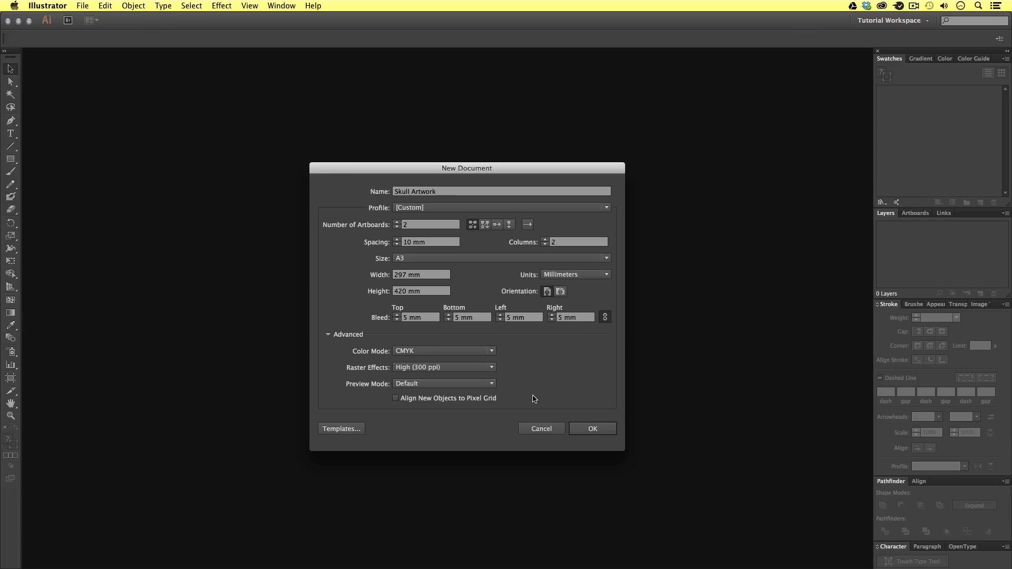
Step: Create the Skull Artwork document and recentre both artboards in view
click(592, 428)
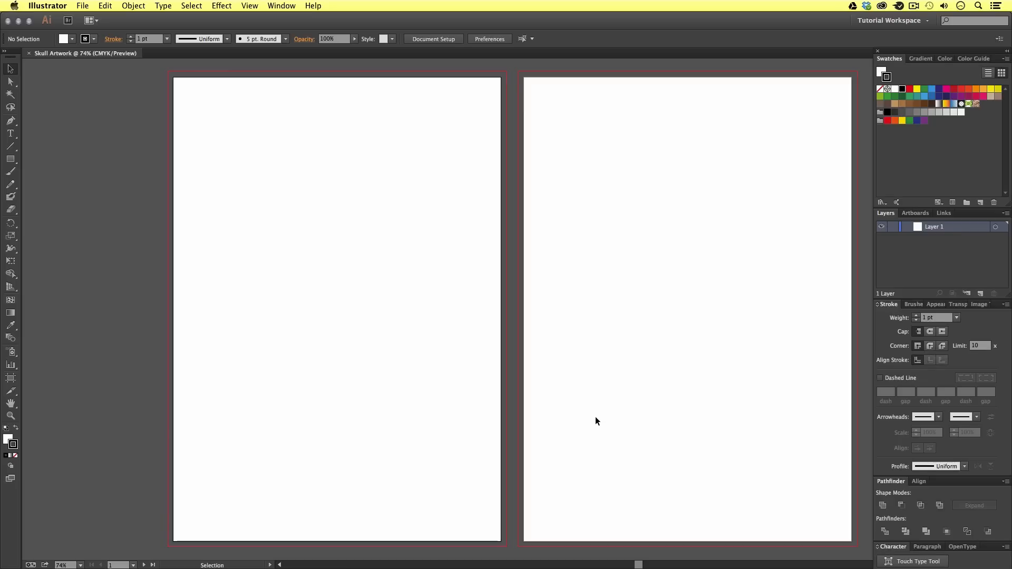
drag(601, 416, 556, 415)
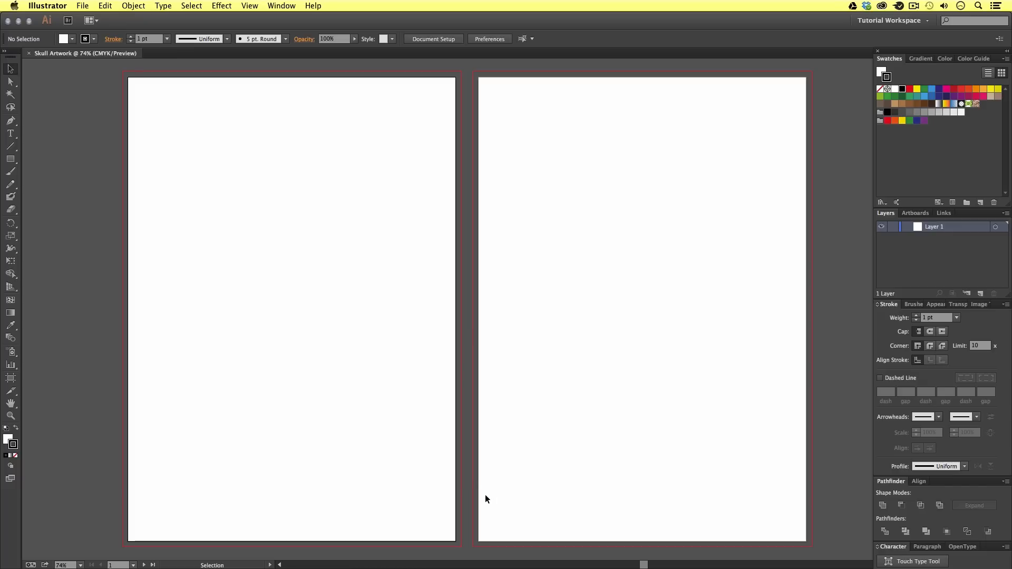
Step: Start placing a file and browse into PROJECT FOLDER > 03 - TEST PROJECT
click(82, 6)
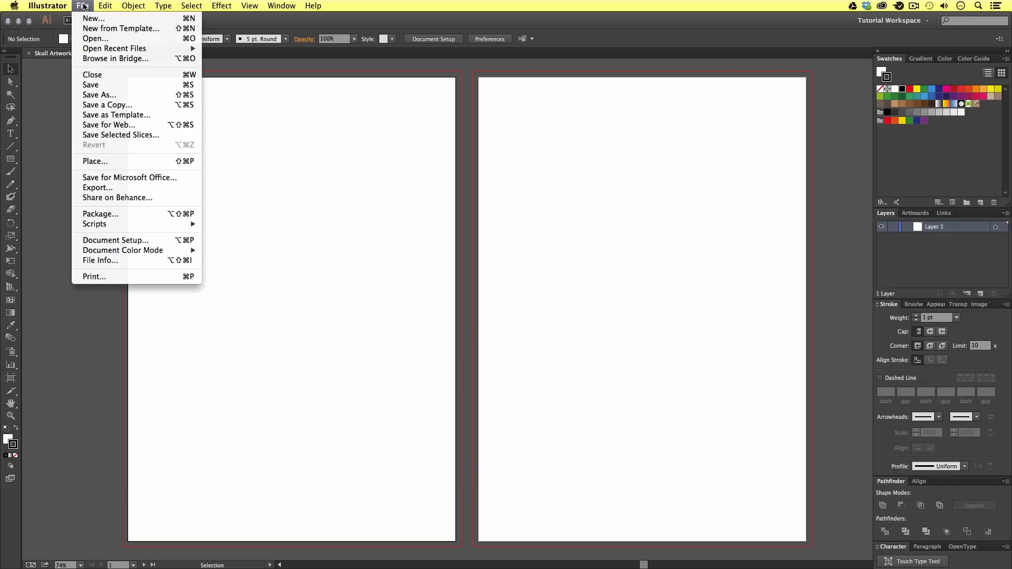
click(96, 162)
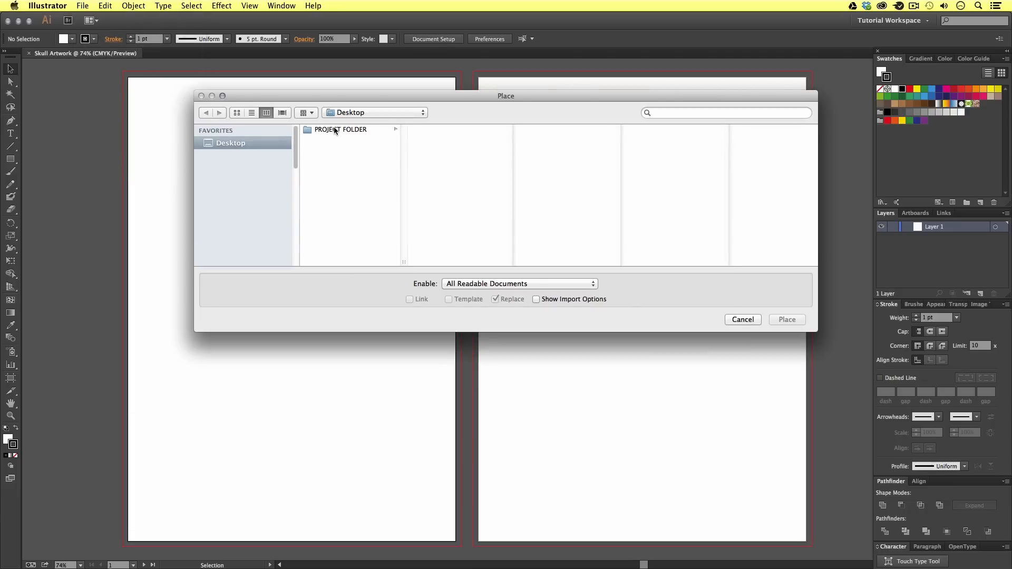
click(334, 130)
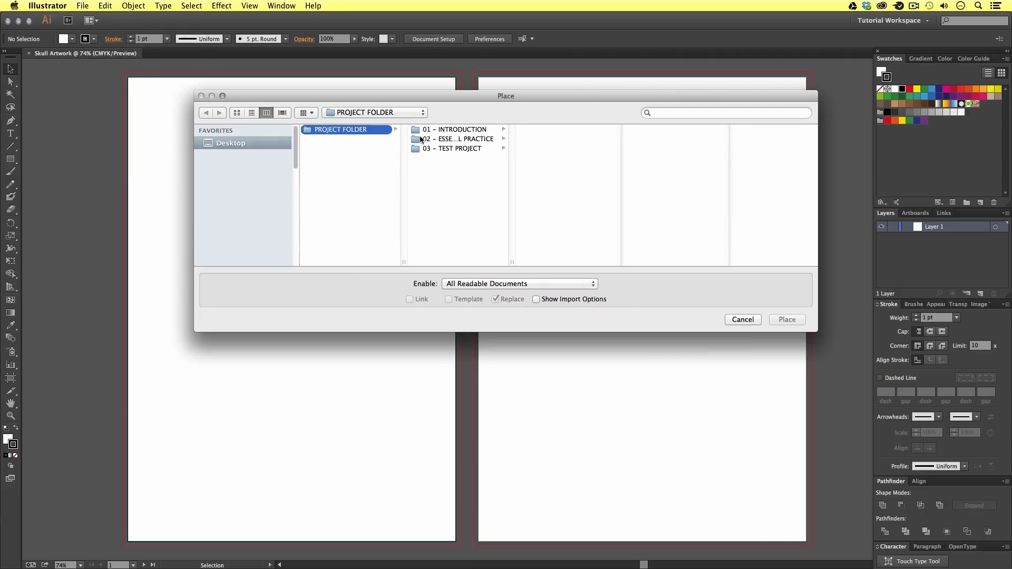
click(459, 149)
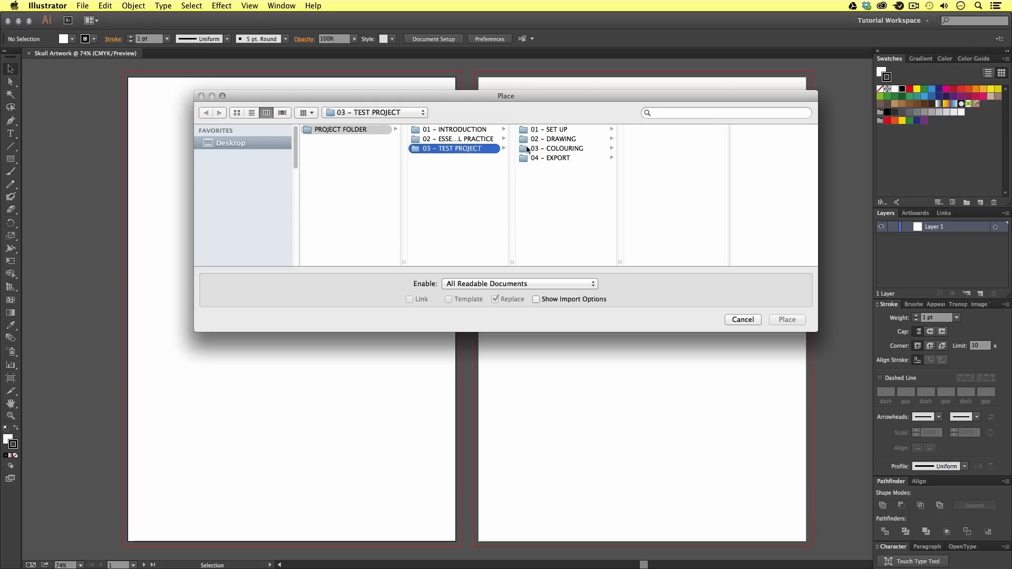
Step: Select Scan_Skull.jpg from 01 - SET UP > ASSETS and confirm placing it
click(551, 130)
click(664, 149)
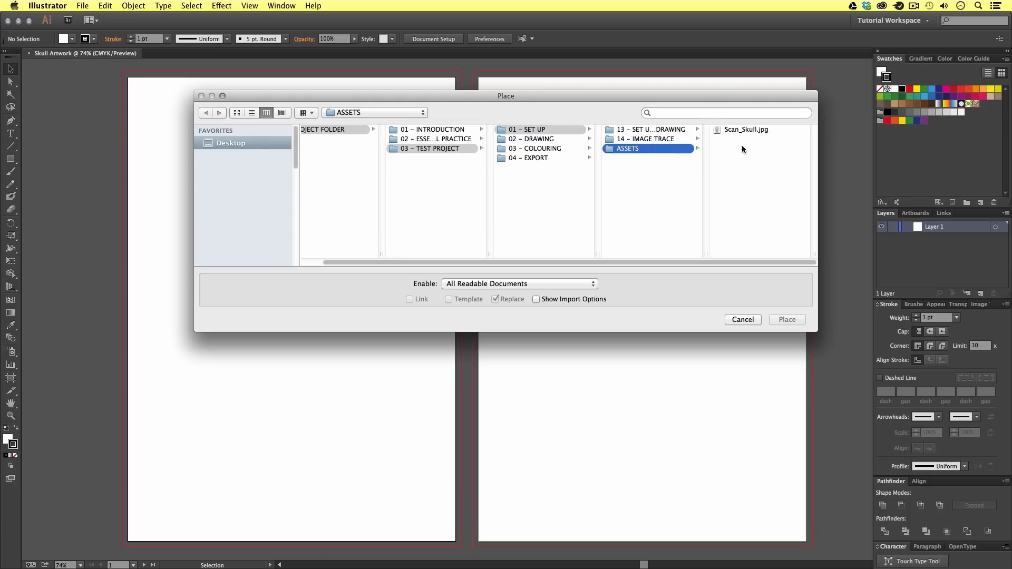
click(745, 130)
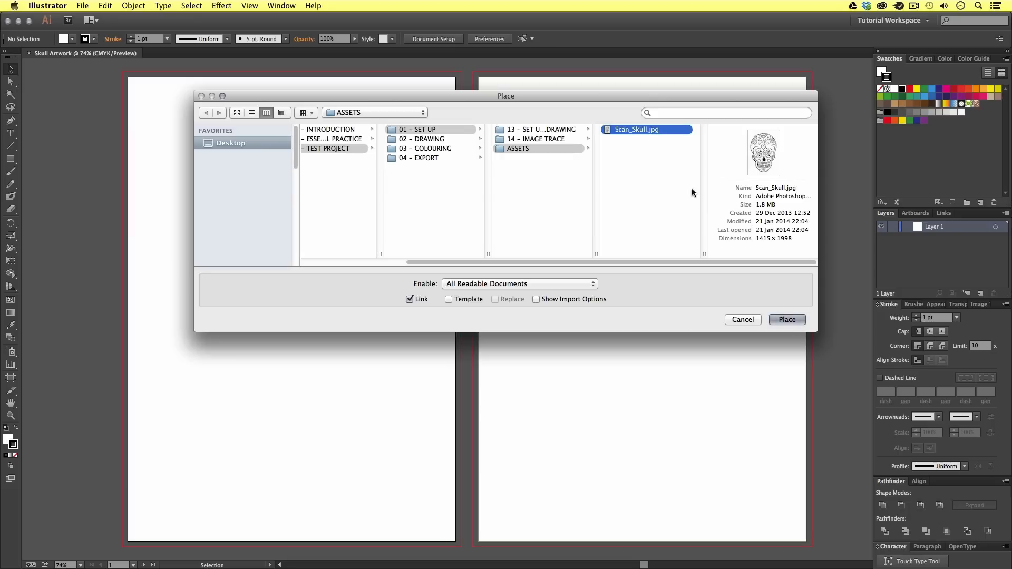
click(786, 320)
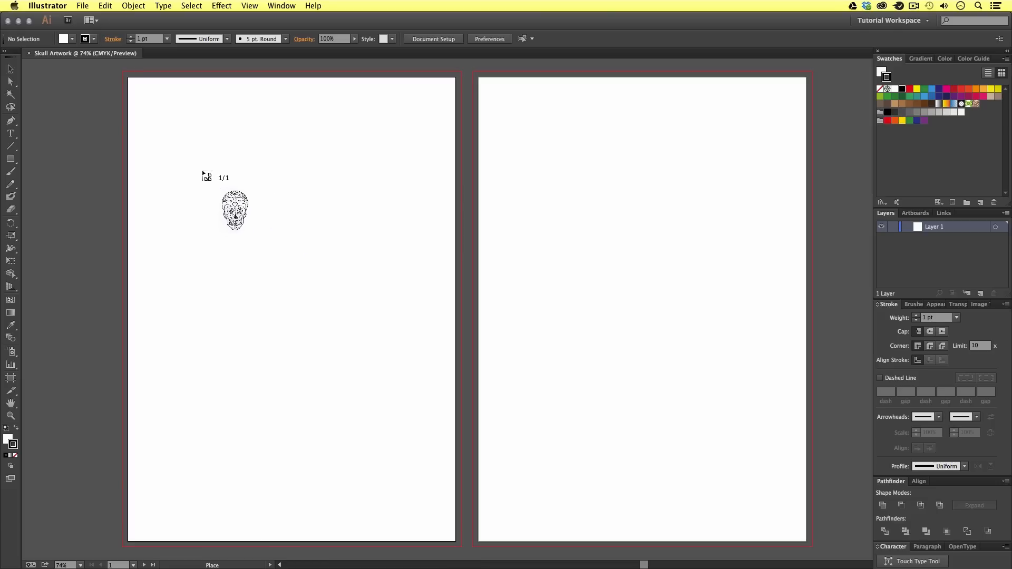
Step: Drop the scan on the first artboard, enlarge it to fill most of the artboard and deselect
click(188, 152)
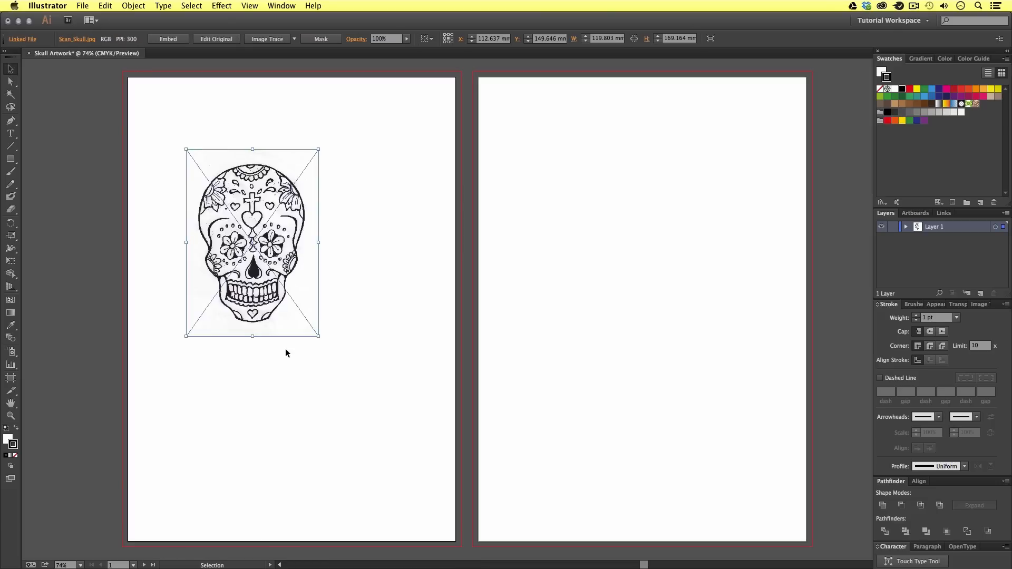
drag(273, 301, 314, 307)
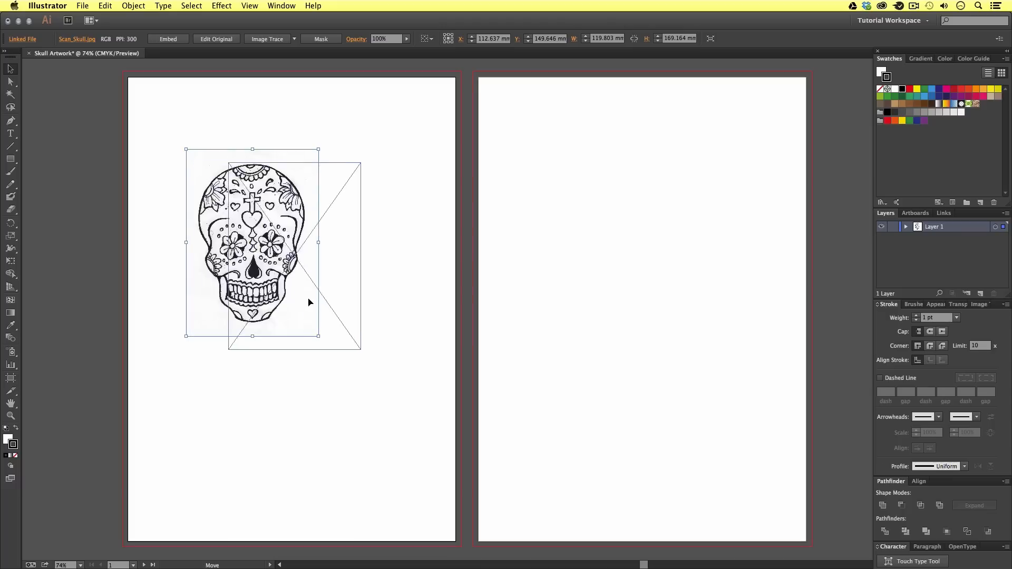
key(super+z)
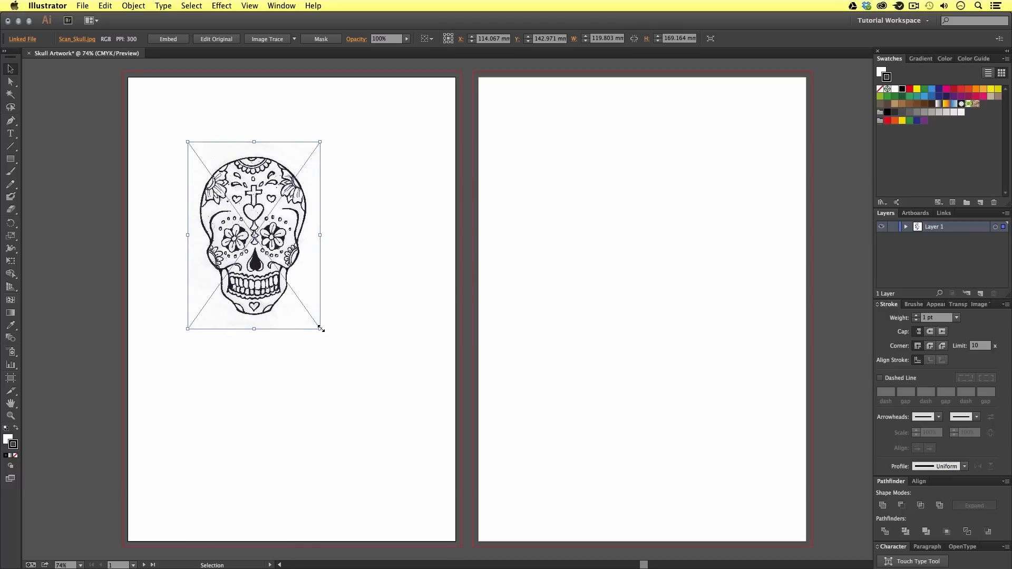
mouse_move(321, 328)
mouse_down()
mouse_move(440, 476)
mouse_move(472, 542)
mouse_up()
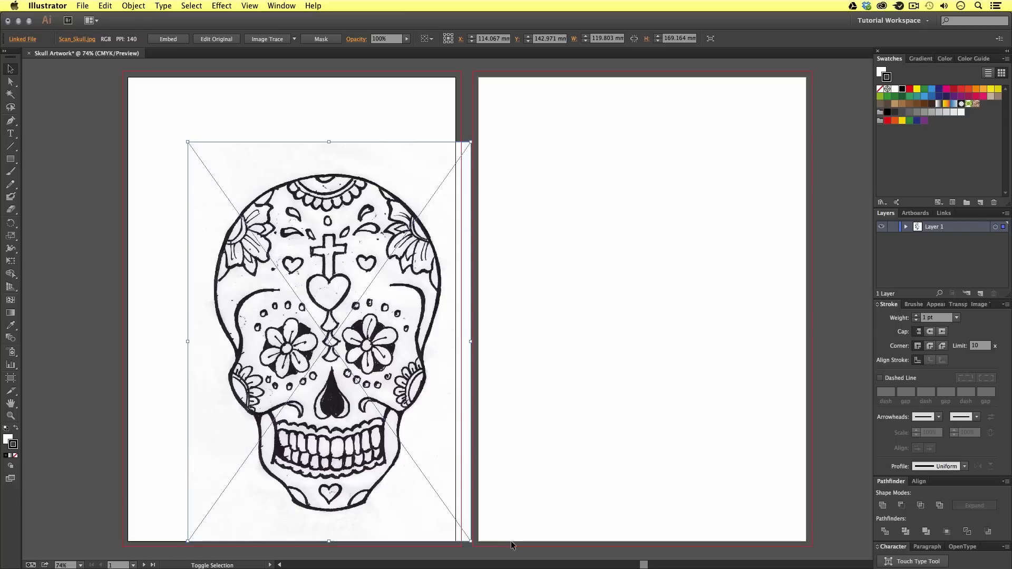
drag(412, 450, 379, 411)
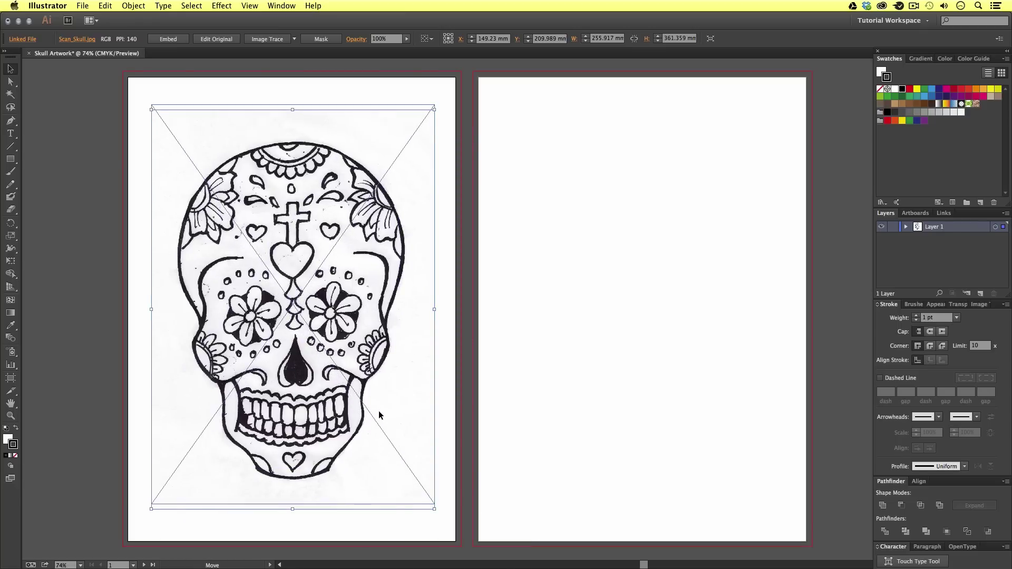
click(538, 369)
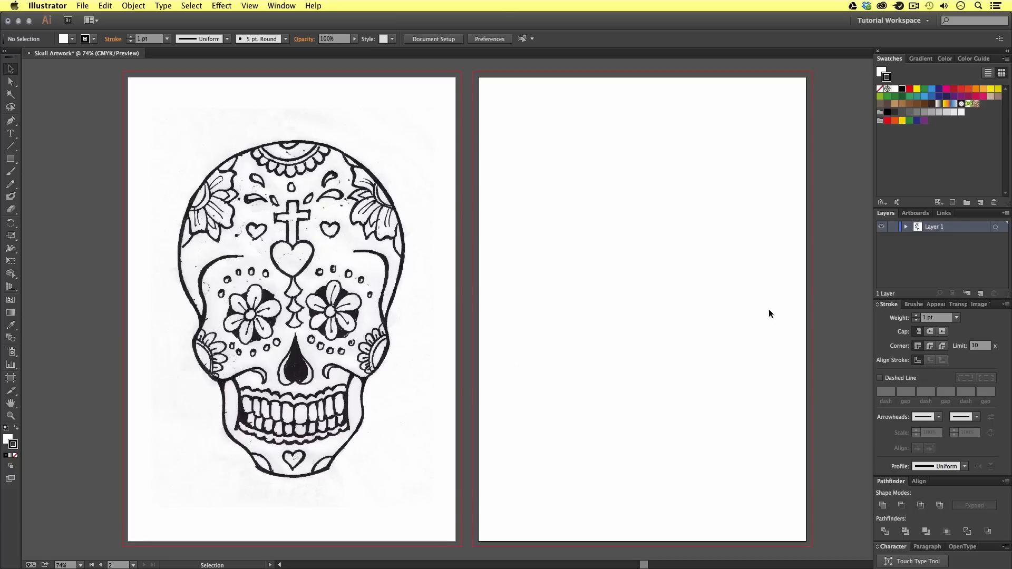
Step: Show the Links panel, select the Scan_Skull.jpg link and nudge the placed scan slightly
click(944, 213)
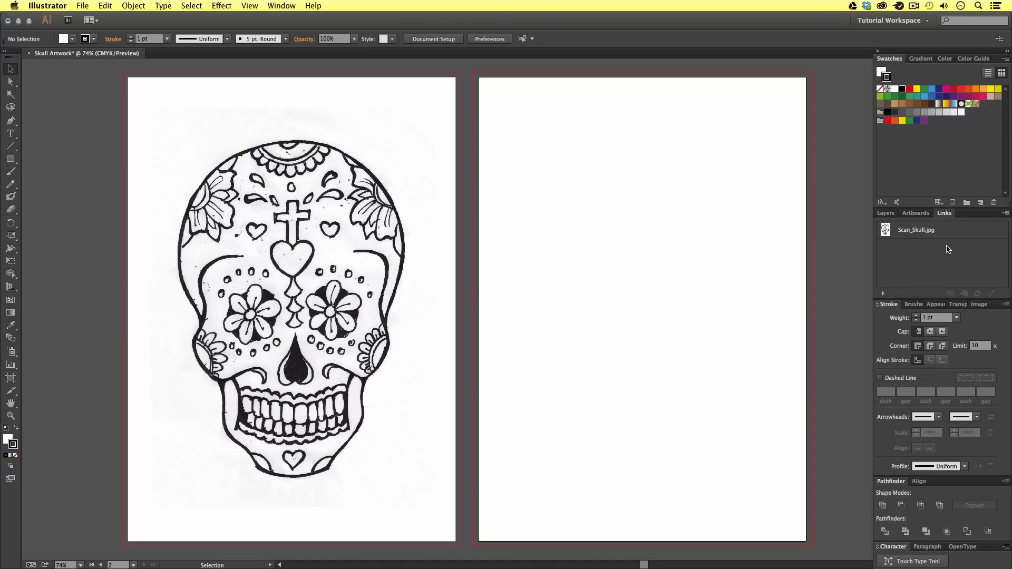
click(281, 6)
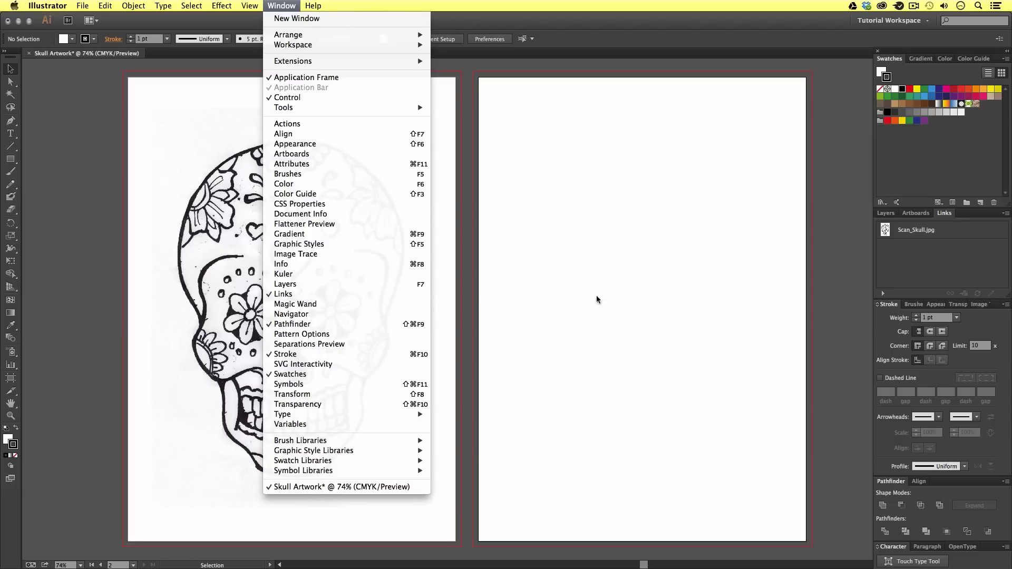
click(682, 295)
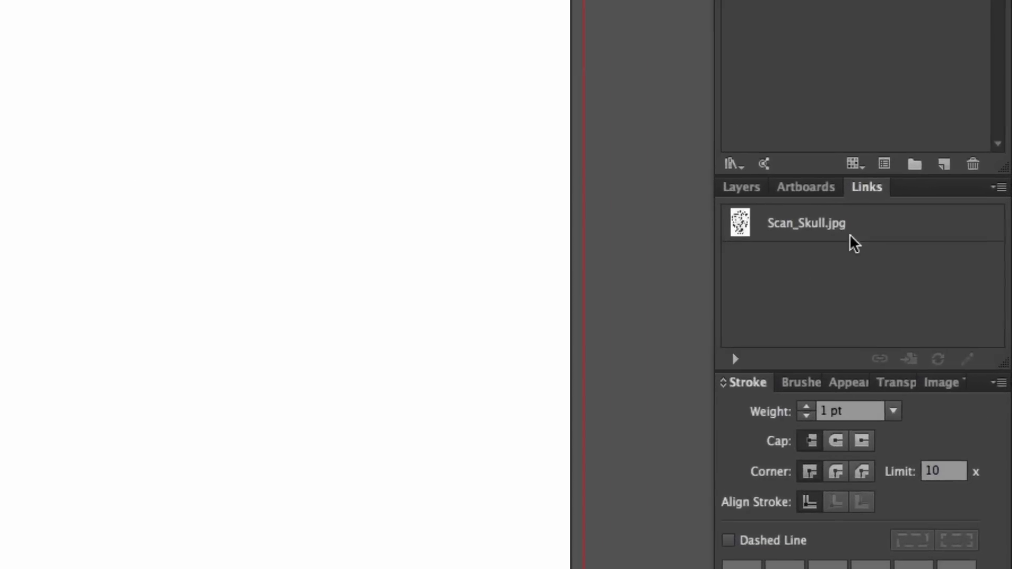
click(813, 229)
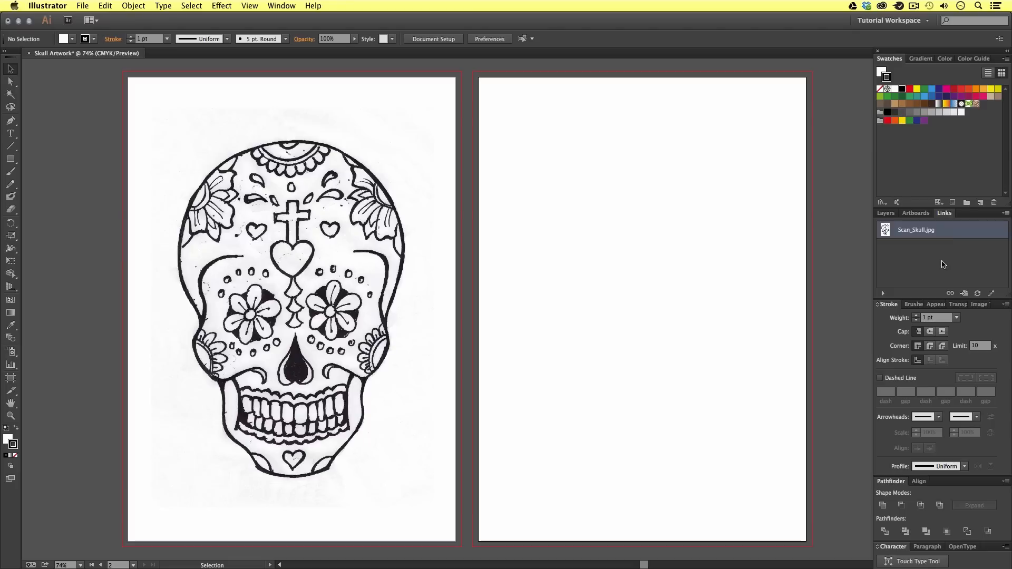
click(324, 290)
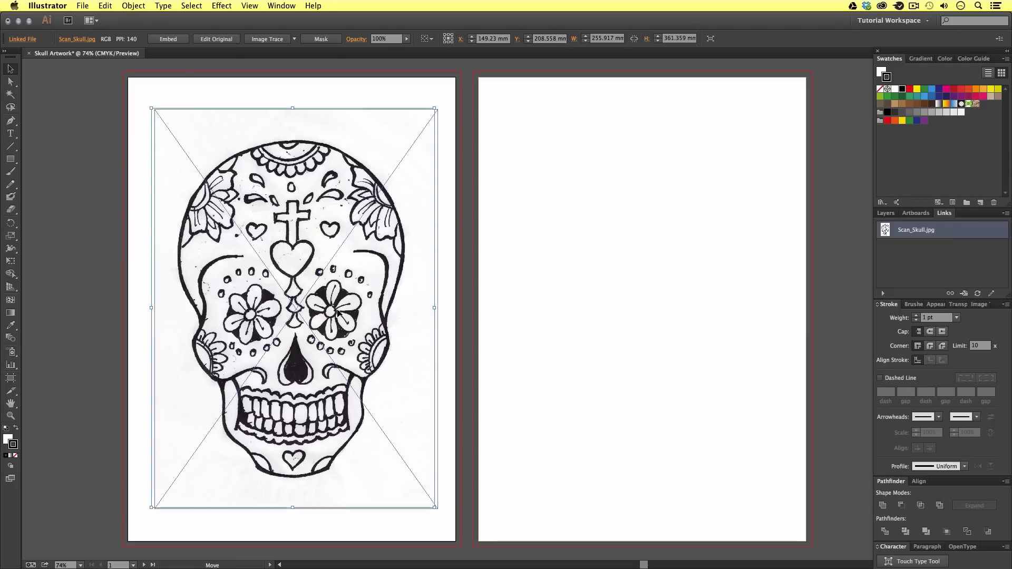
drag(325, 290, 325, 290)
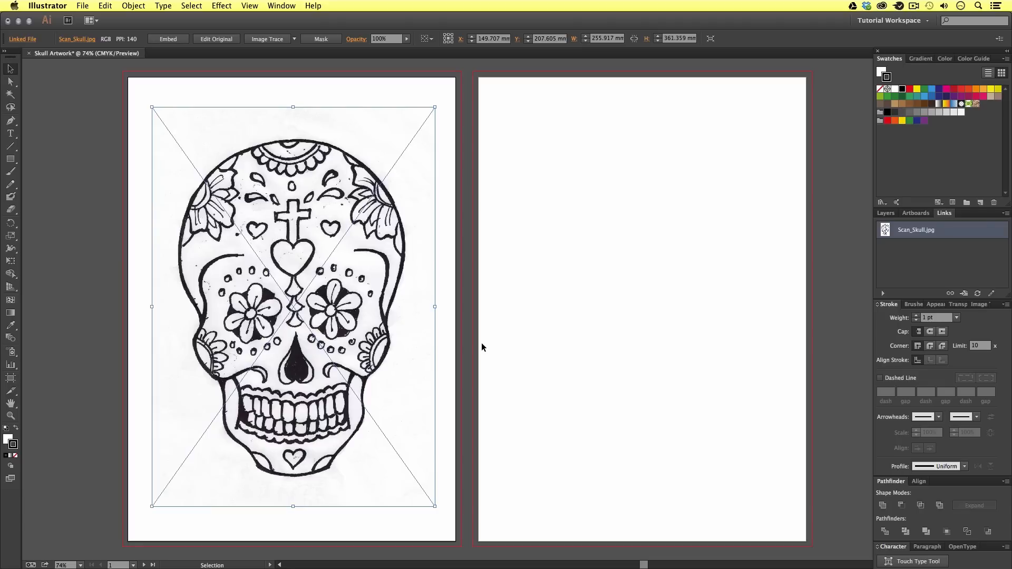
Step: Set the skull scan's opacity to 20% in the Transparency panel
drag(340, 325, 346, 339)
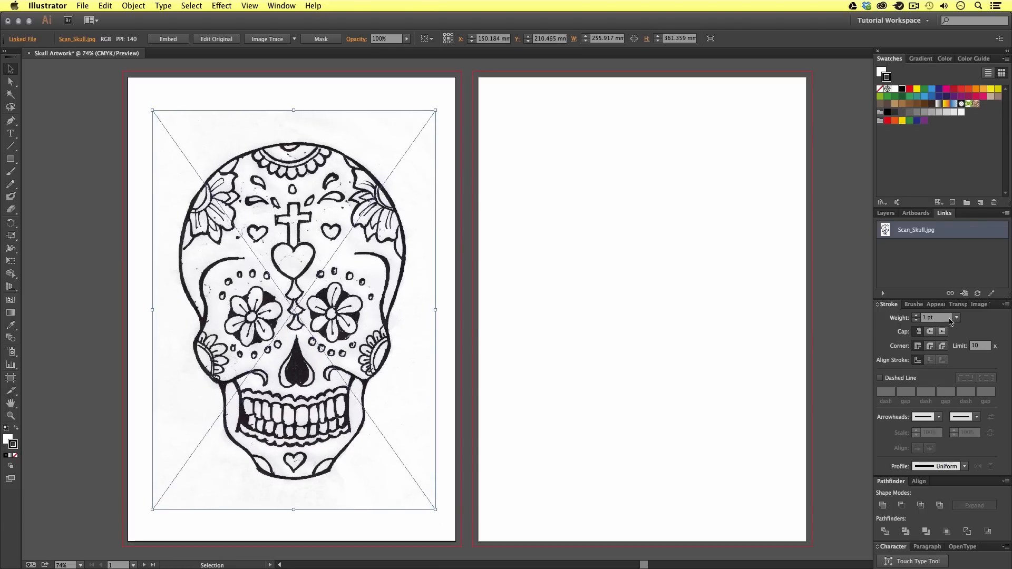
click(957, 305)
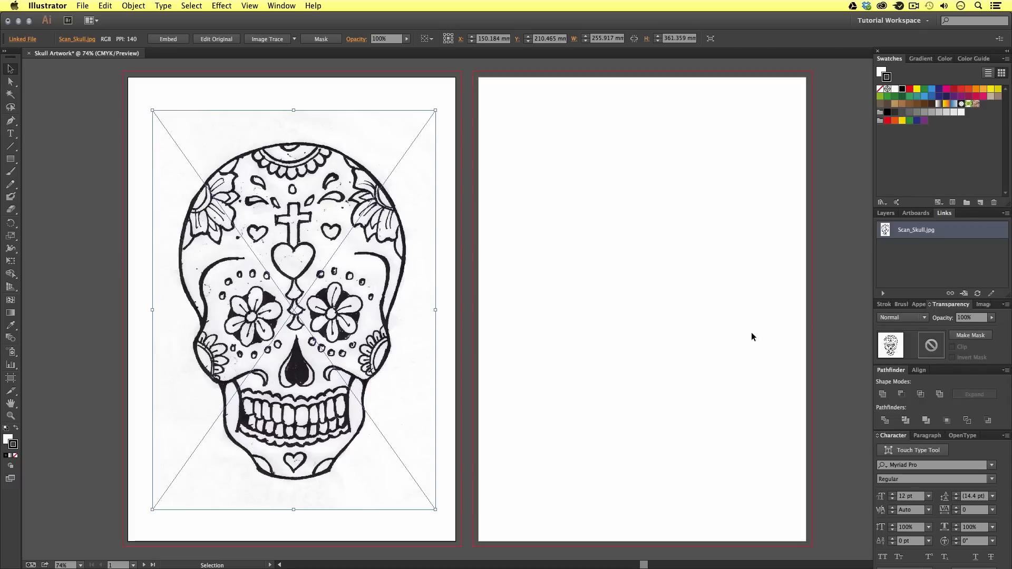
click(281, 6)
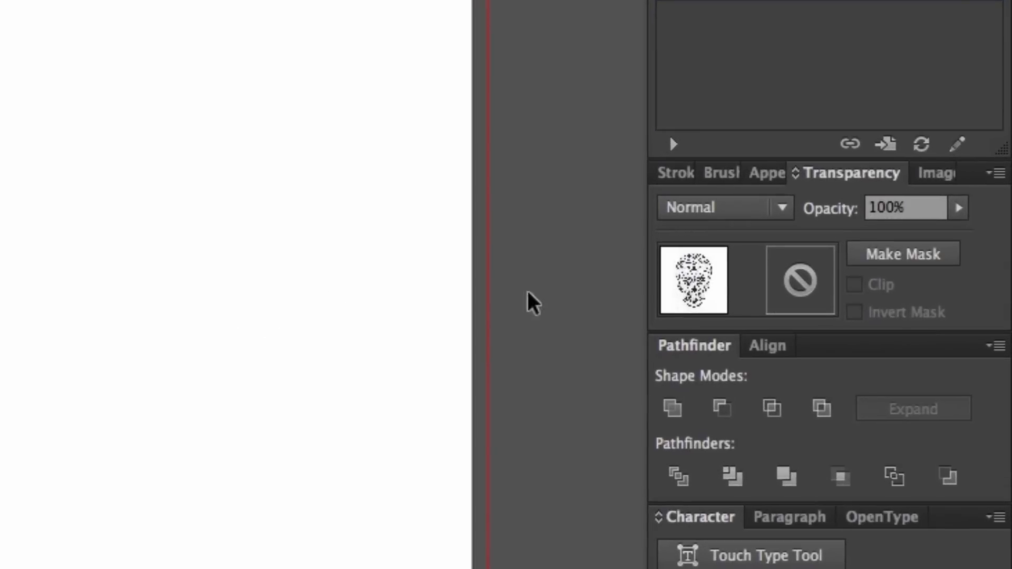
click(878, 207)
double_click(890, 207)
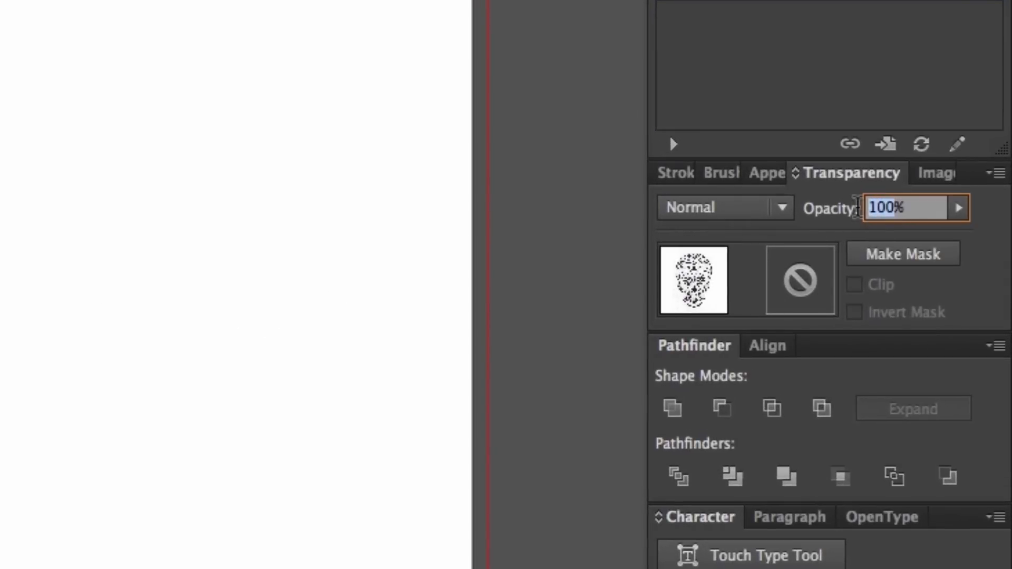
text(20)
key(Return)
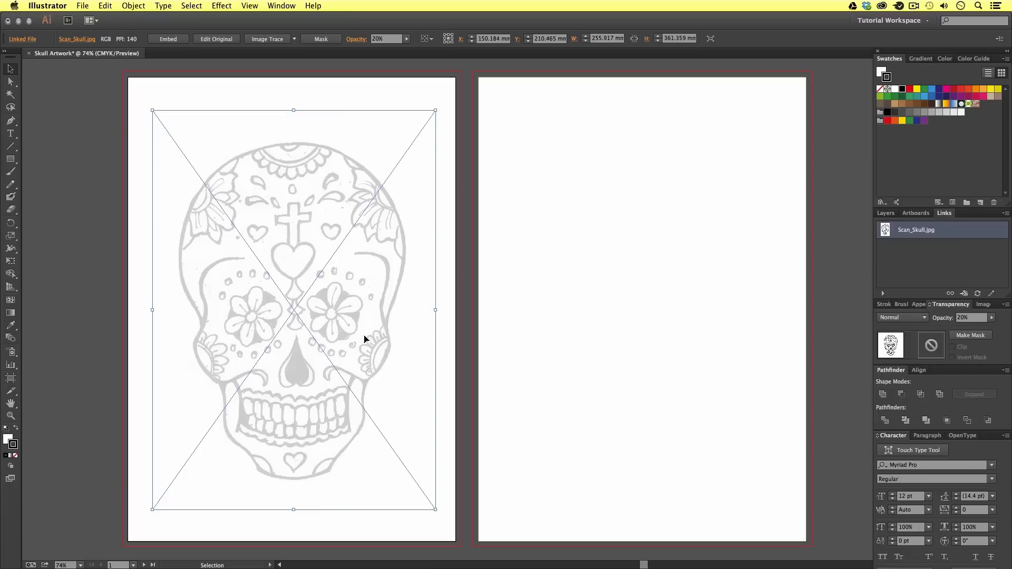
click(444, 337)
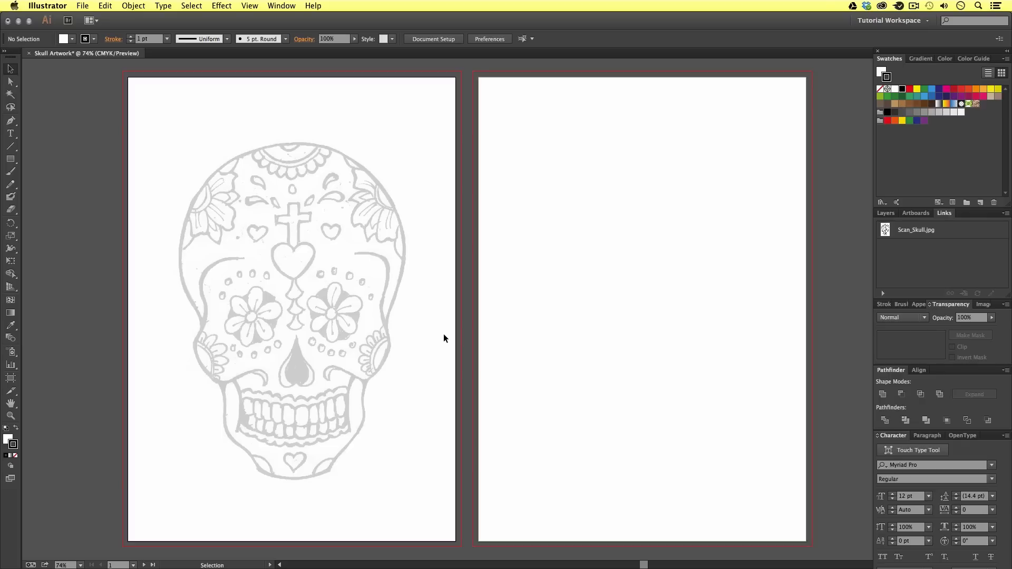
click(380, 319)
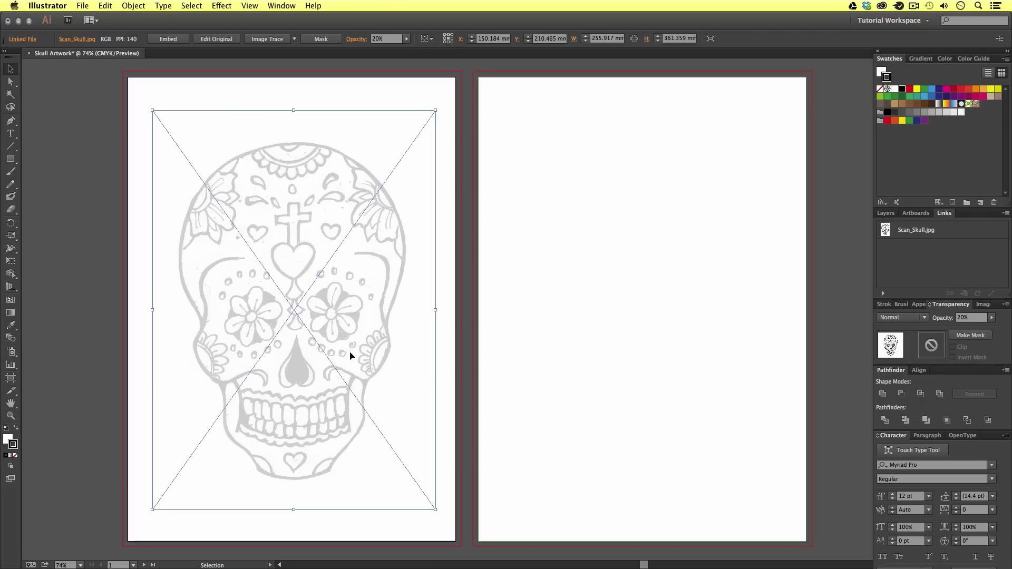
Step: Rename Layer 1 to 'Drawing Guide' in the Layers panel and lock it
click(532, 348)
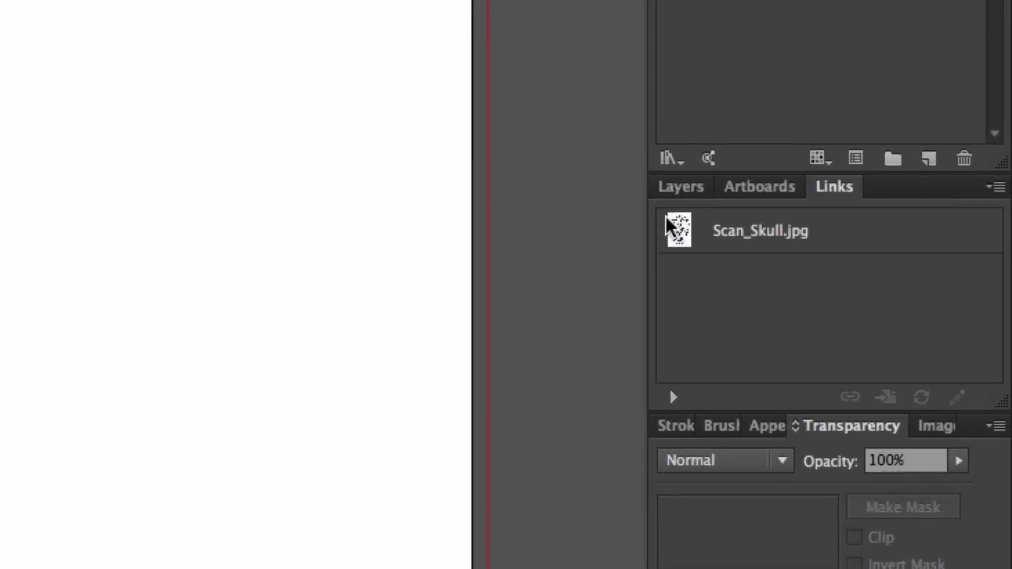
click(886, 212)
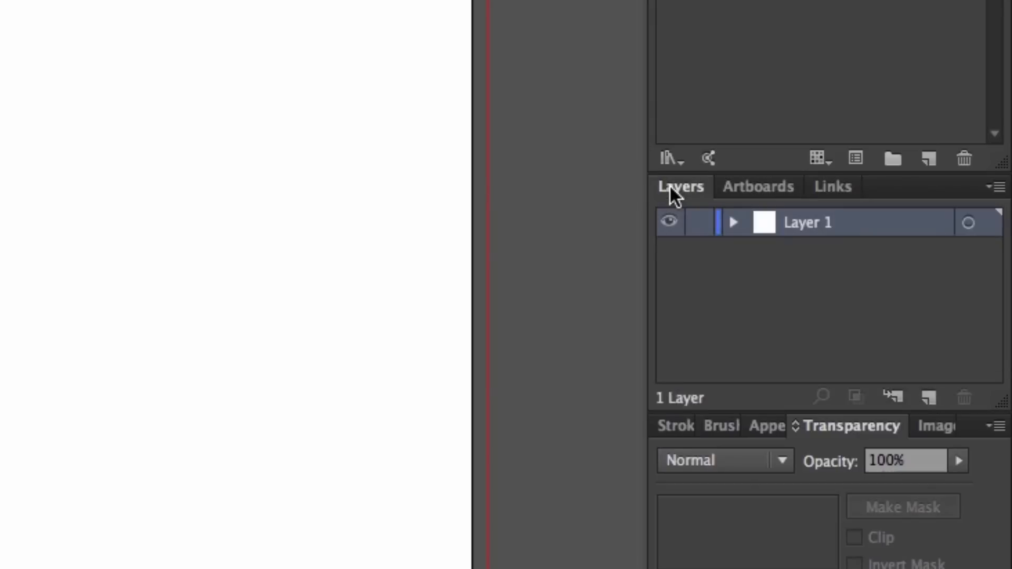
double_click(801, 224)
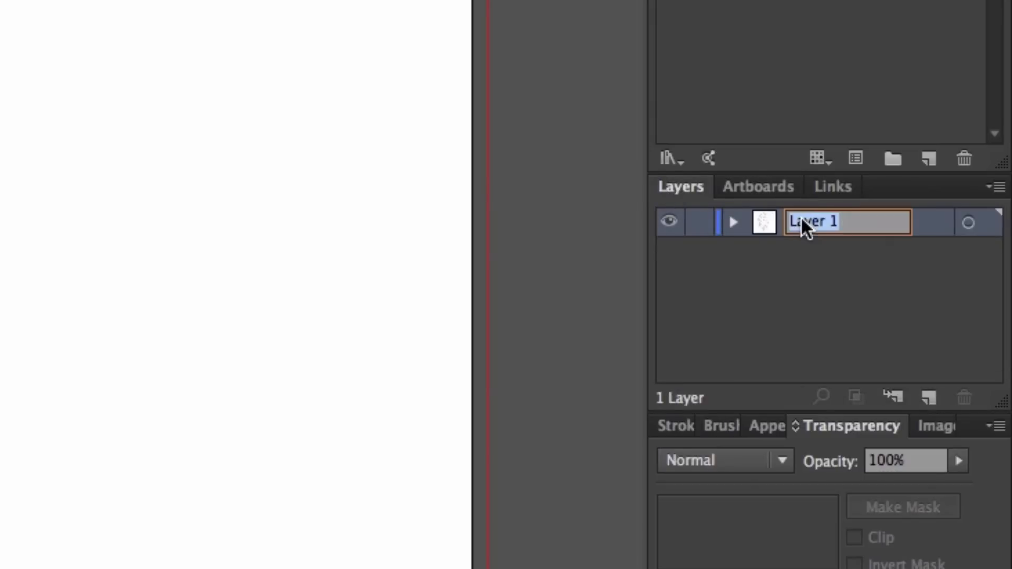
text(Drawing C)
text(Guide)
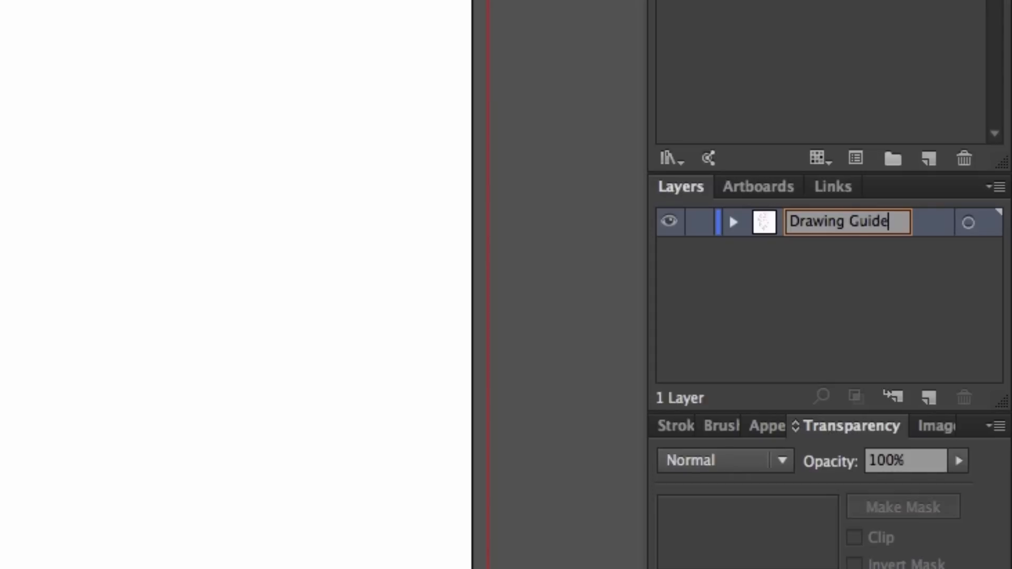
key(Return)
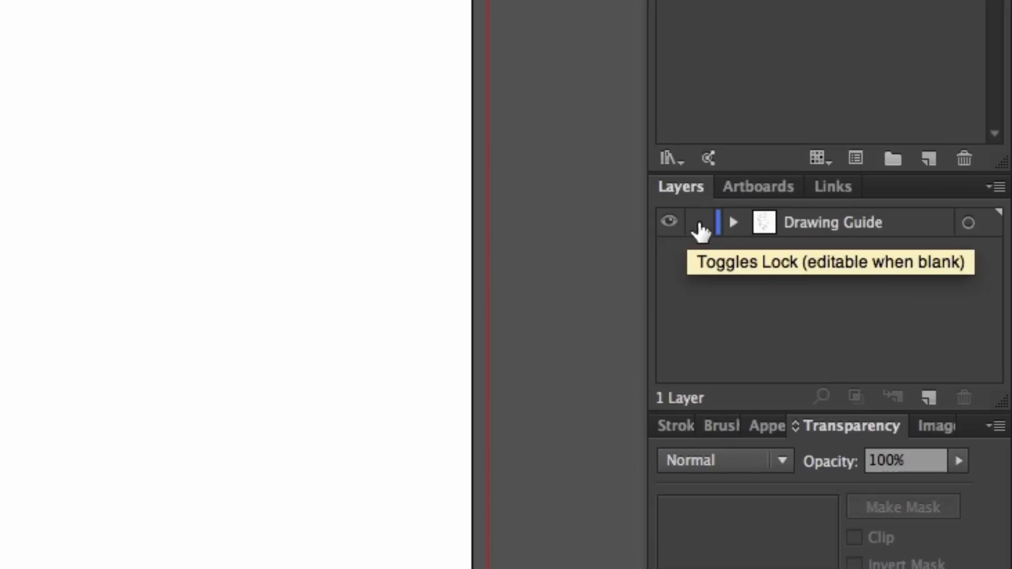
click(698, 224)
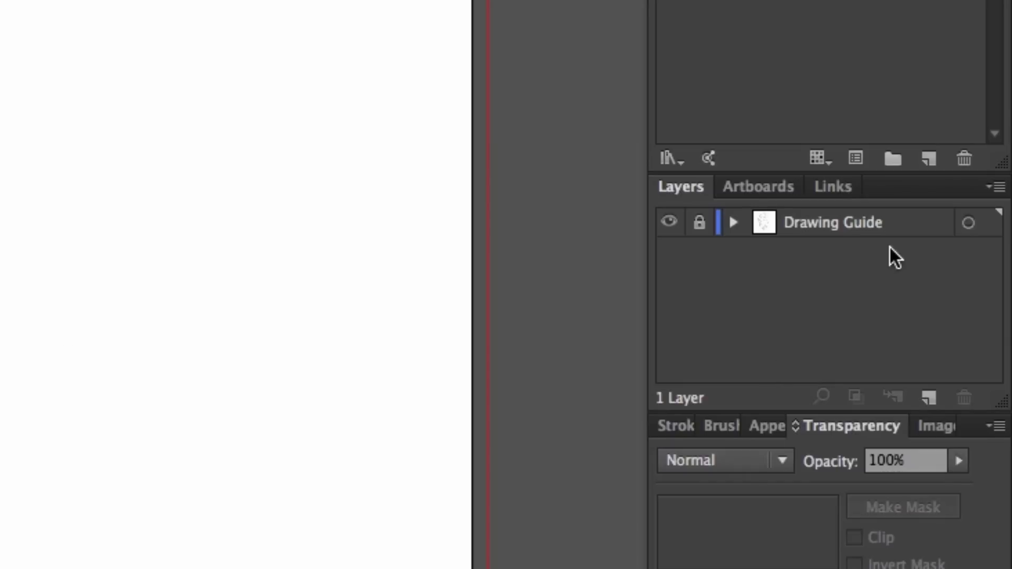
click(995, 188)
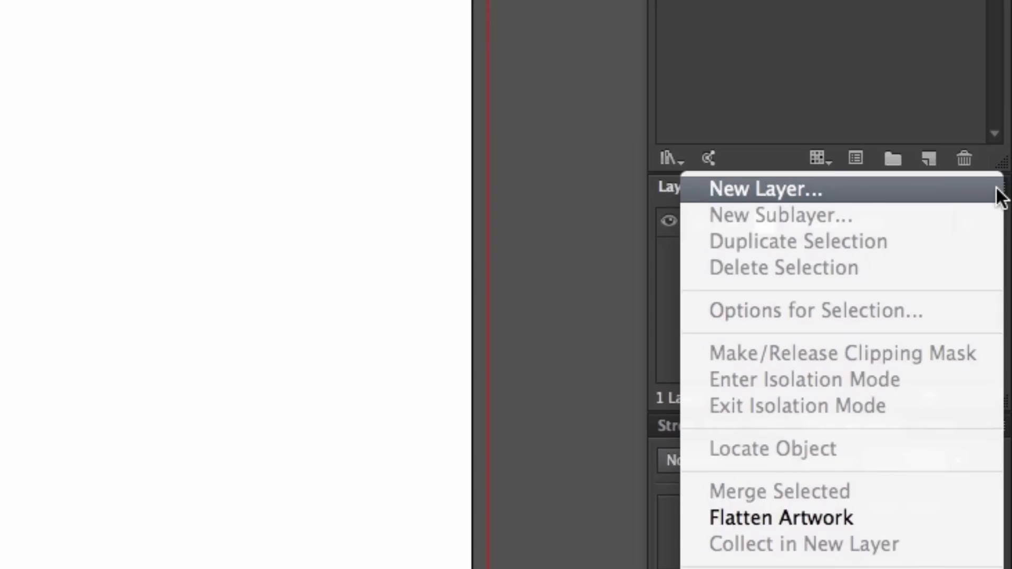
Step: Create a new layer named 'Trace Layer' above Drawing Guide
click(758, 188)
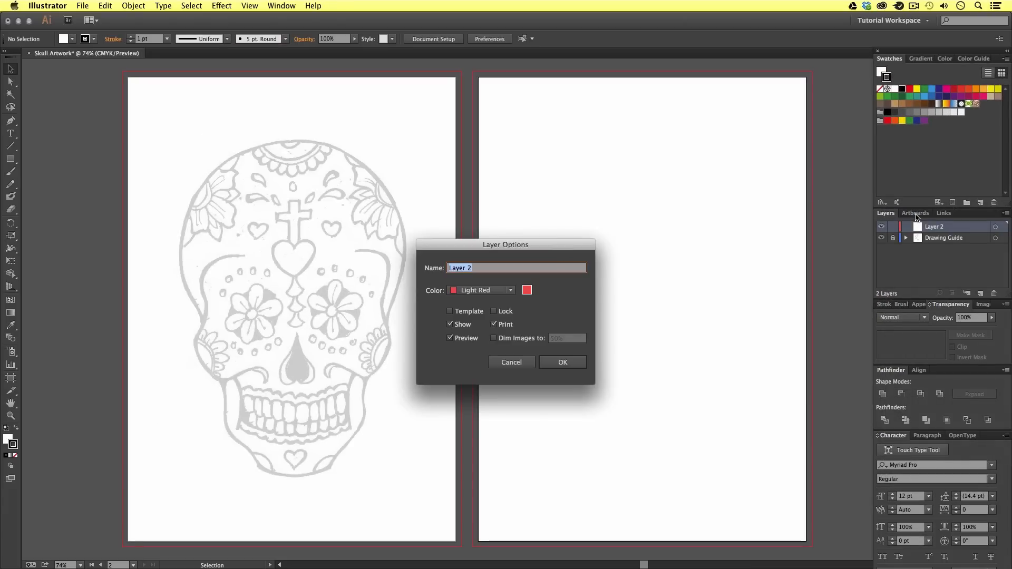
text(Trace )
text(Lat)
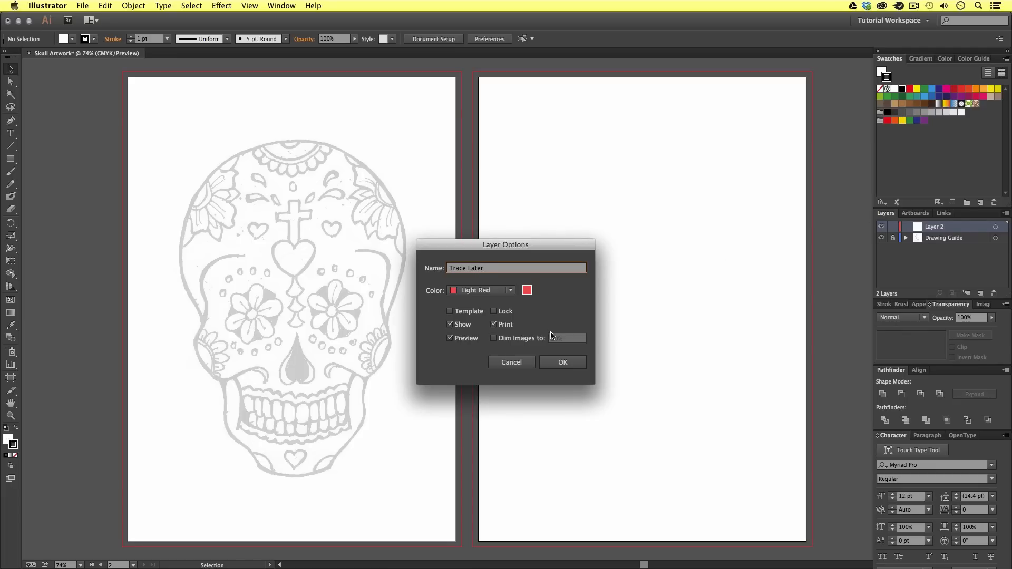
text(yer)
click(583, 365)
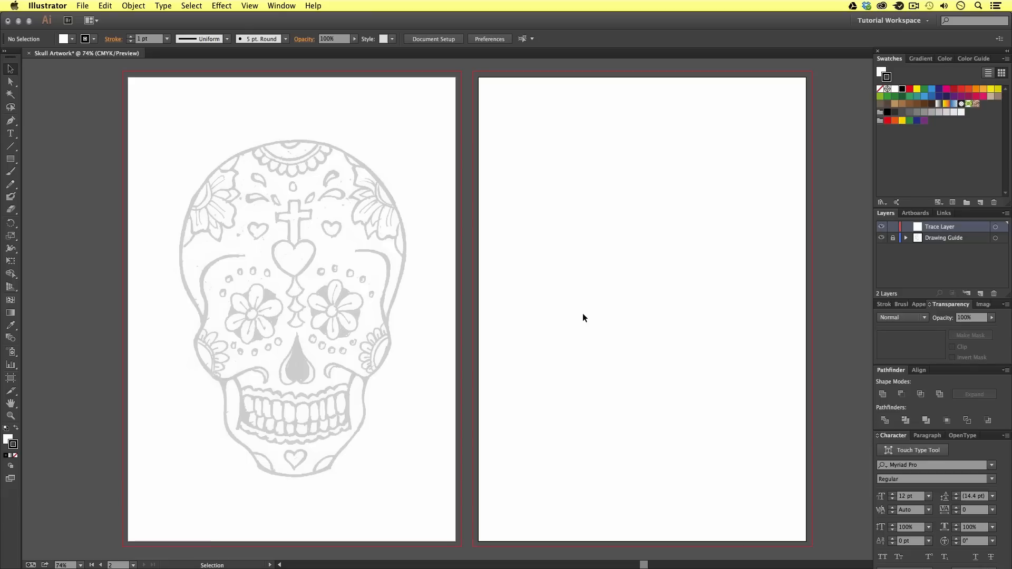
Step: Save the document as 'Skull Sketch.ai' in the ASSETS folder with default Illustrator options
click(83, 6)
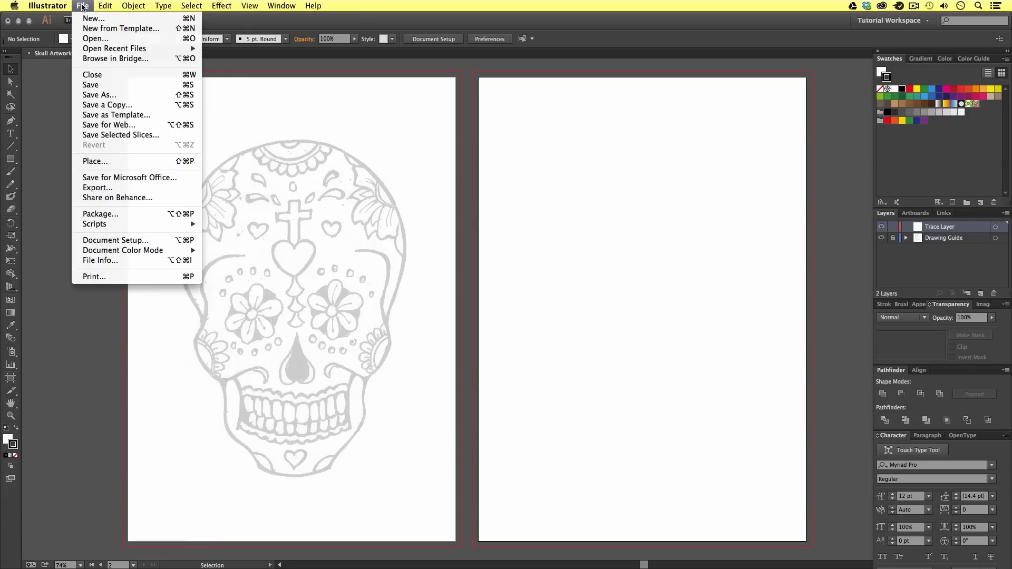
click(118, 86)
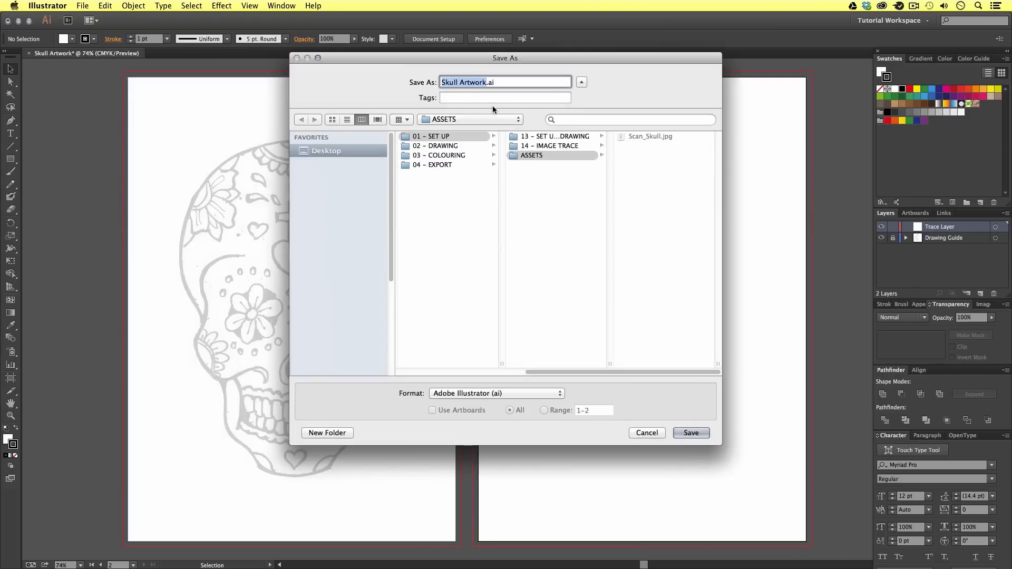
text(Skull Sketch)
click(326, 150)
click(694, 432)
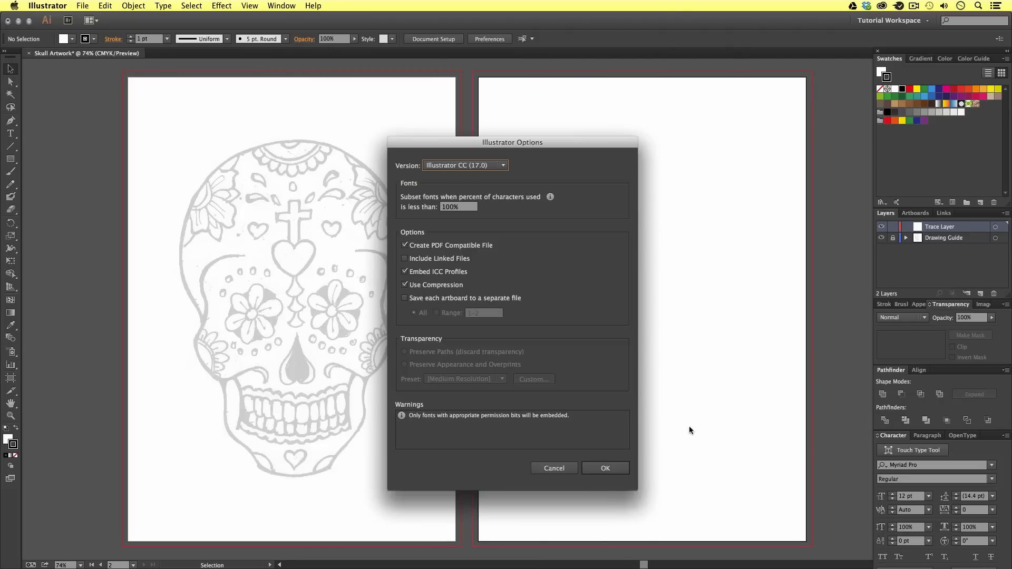
click(606, 464)
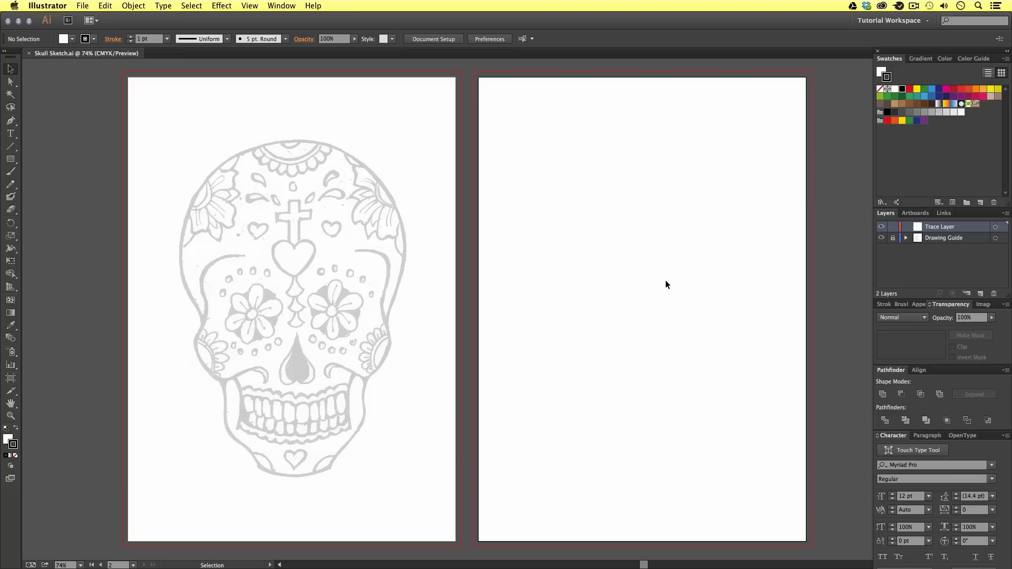